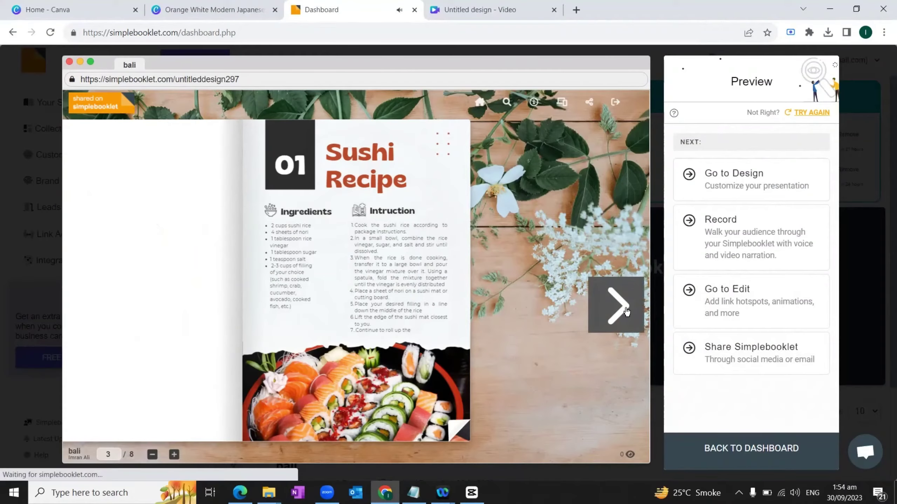
Page the flipbook preview forward from the Sushi Recipe to the 05 Dorayaki Recipe spread (page 6 of 8)
{"action": "left_click", "coordinate": [626, 312]}
{"action": "left_click", "coordinate": [626, 311]}
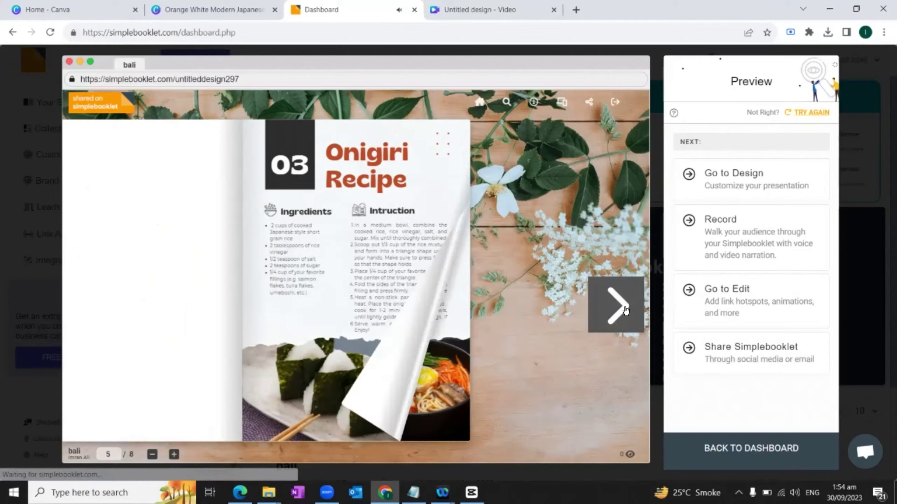
{"action": "left_click", "coordinate": [626, 310]}
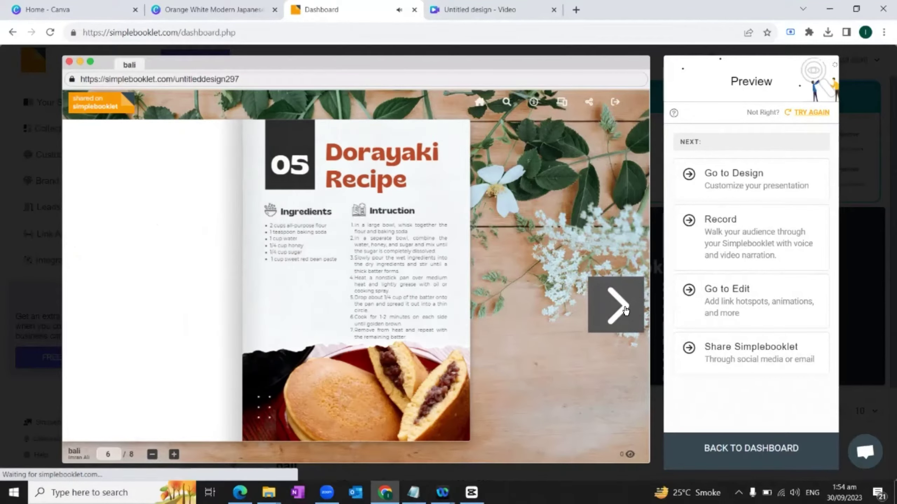
{"action": "left_click", "coordinate": [626, 311]}
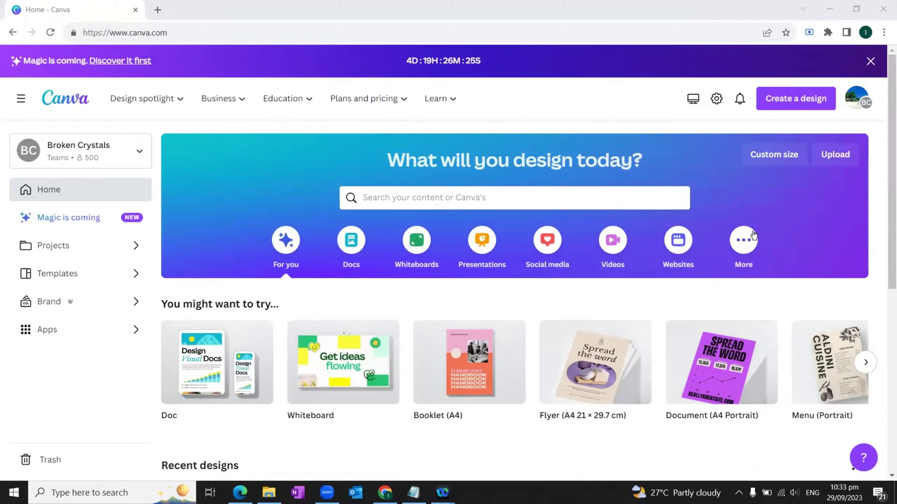
Search Canva templates for 'book' and browse the results
{"action": "left_click", "coordinate": [500, 198]}
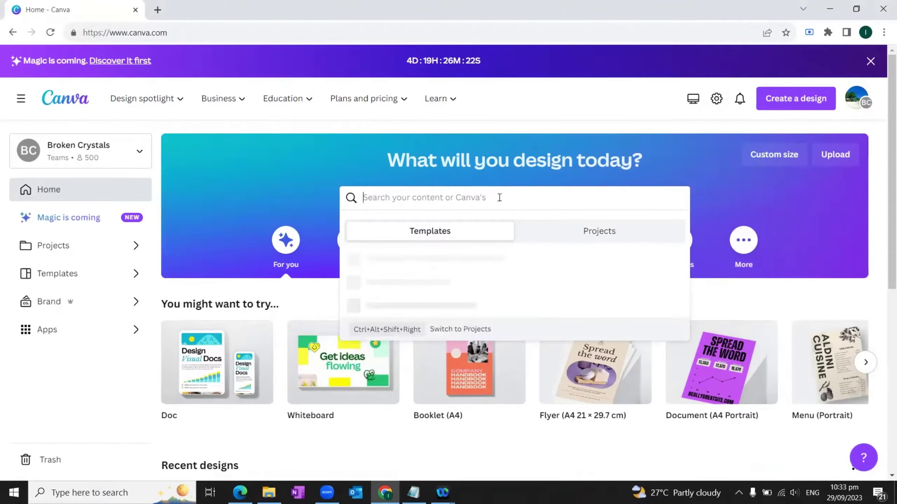
{"action": "type", "text": "book"}
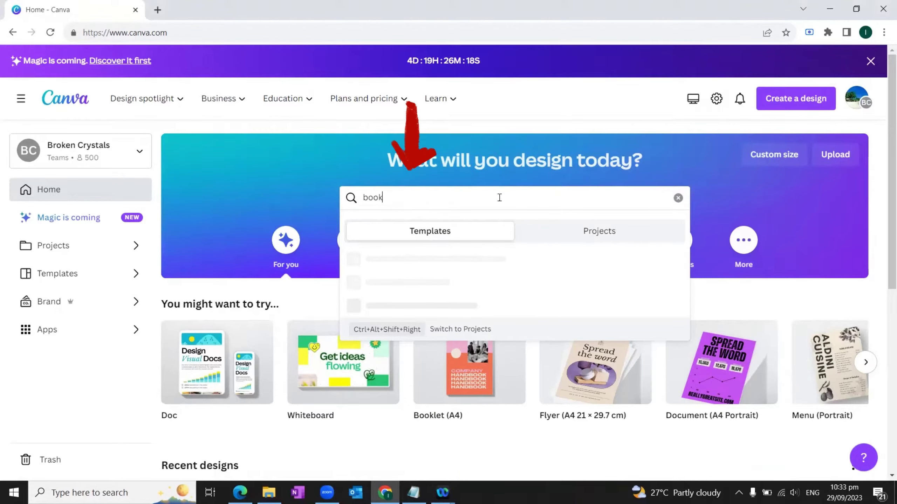
{"action": "key", "text": "Return"}
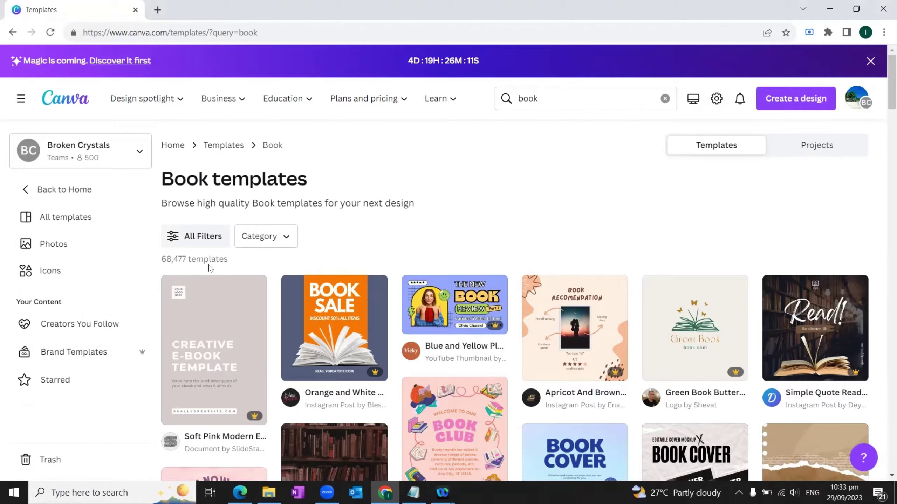
{"action": "scroll", "coordinate": [640, 271], "scroll_direction": "down", "scroll_amount": 15}
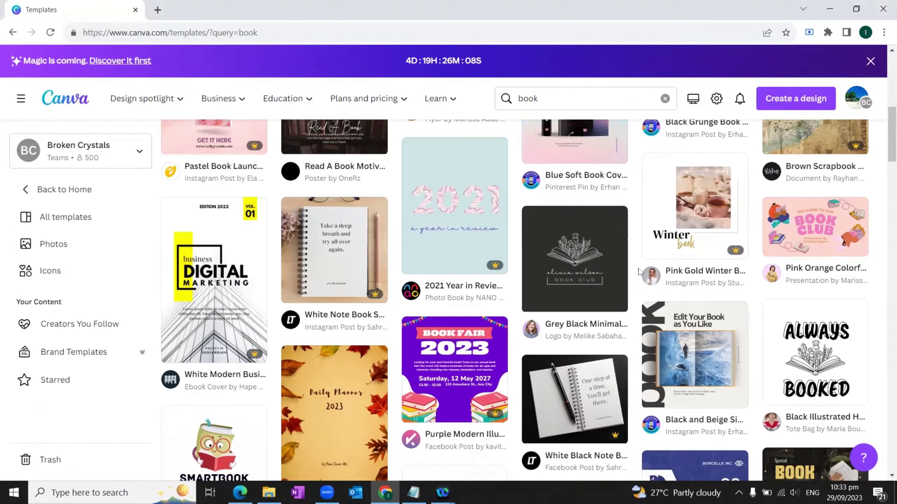
{"action": "scroll", "coordinate": [640, 271], "scroll_direction": "down", "scroll_amount": 5}
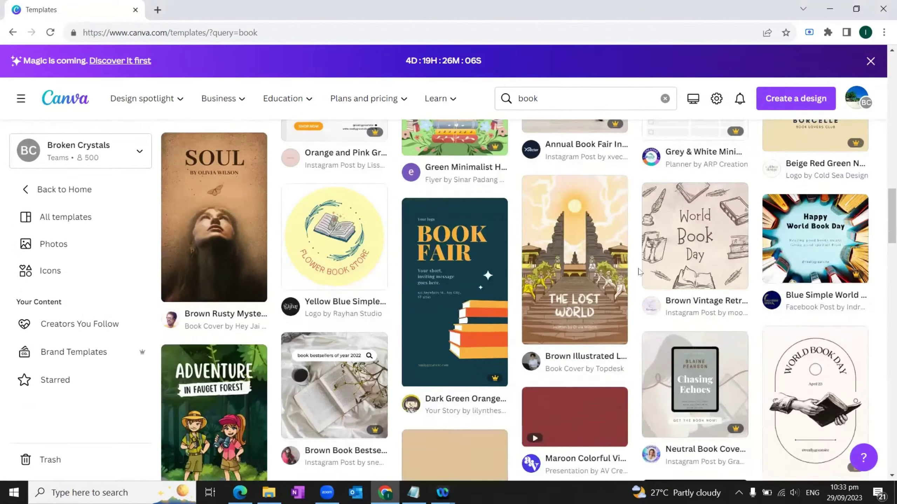
{"action": "scroll", "coordinate": [640, 271], "scroll_direction": "up", "scroll_amount": 20}
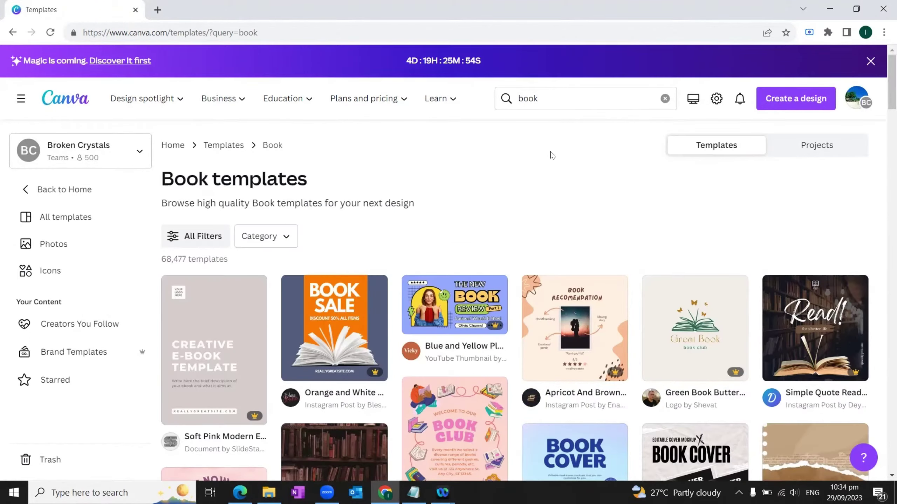
Refine the search to 'recipe book' and scroll down to the Japanese Recipe Book booklet
{"action": "left_click", "coordinate": [519, 100]}
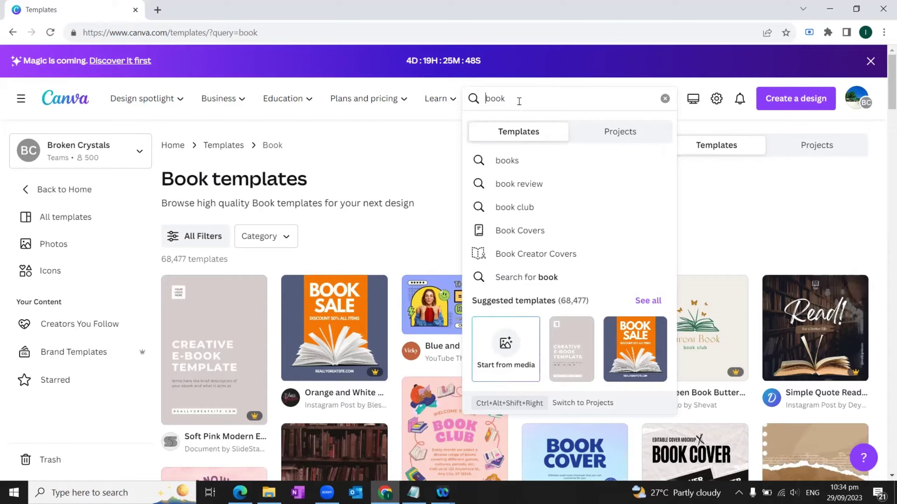
{"action": "type", "text": "rec"}
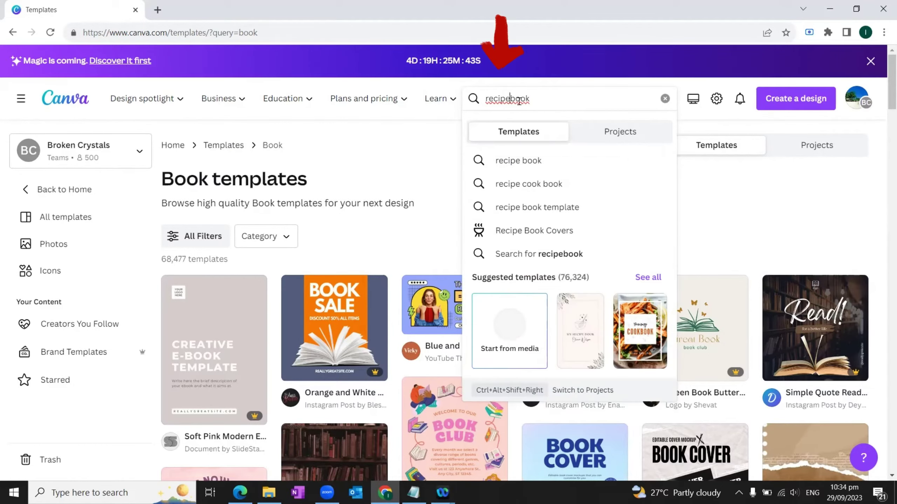
{"action": "type", "text": "ipe"}
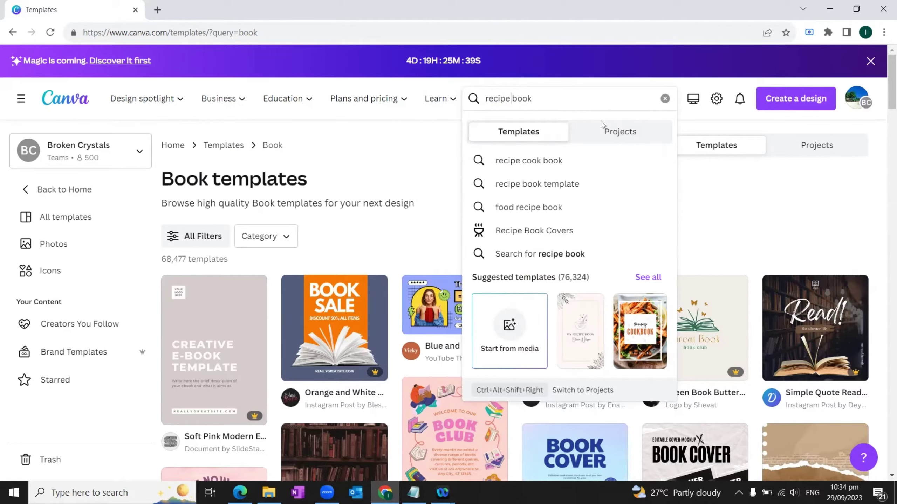
{"action": "key", "text": "Return"}
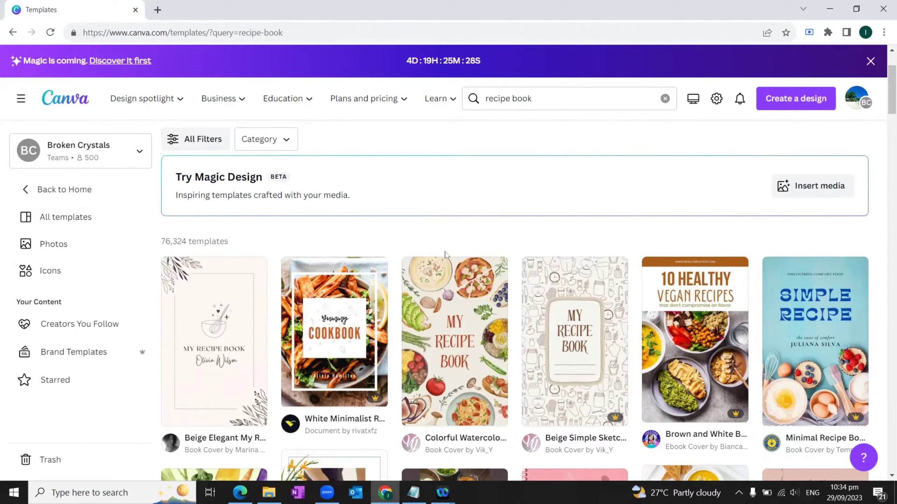
{"action": "scroll", "coordinate": [739, 234], "scroll_direction": "down", "scroll_amount": 7}
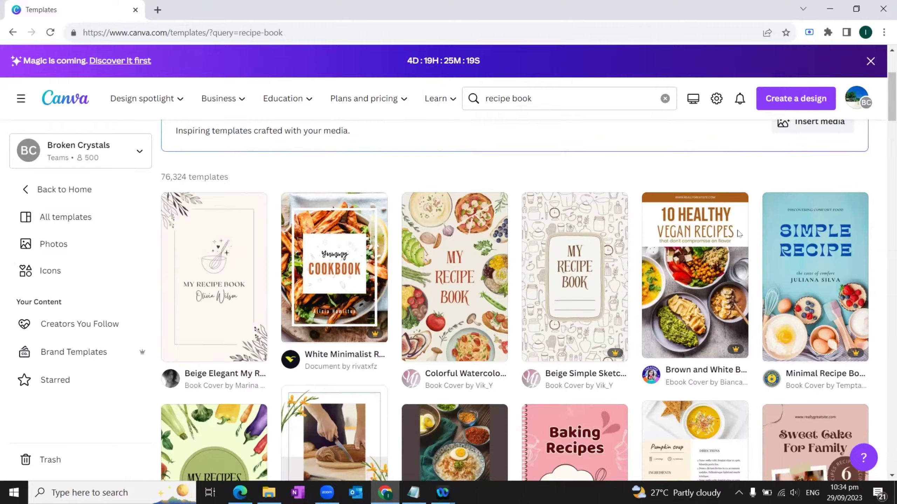
{"action": "scroll", "coordinate": [738, 235], "scroll_direction": "down", "scroll_amount": 7}
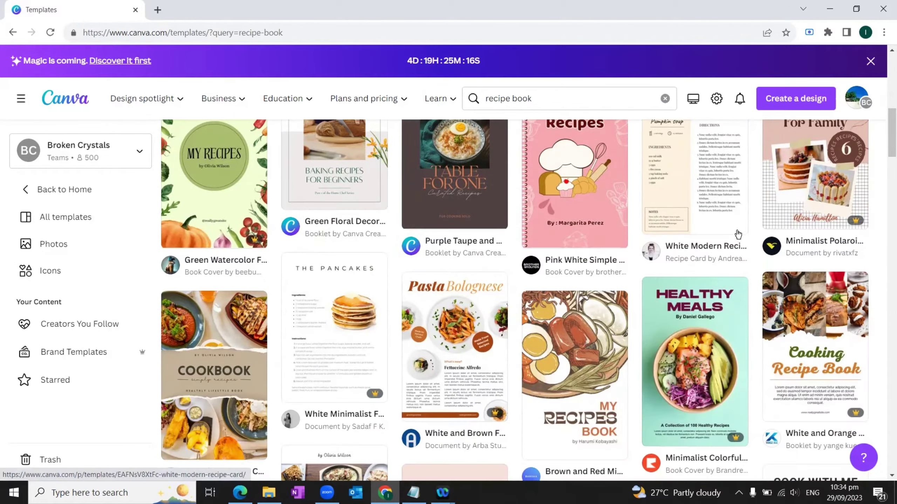
{"action": "scroll", "coordinate": [738, 234], "scroll_direction": "down", "scroll_amount": 7}
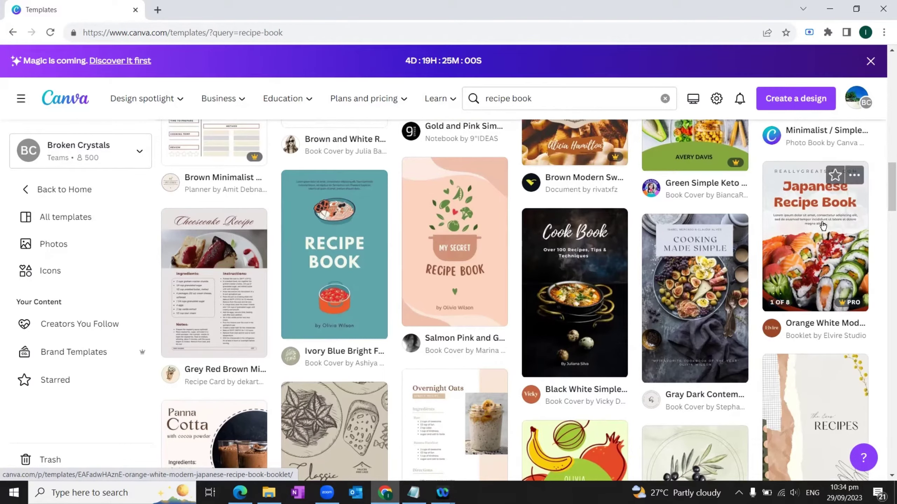
Customize the Orange White Modern Japanese Recipe Book template and scroll through its 8 pages
{"action": "left_click", "coordinate": [823, 226]}
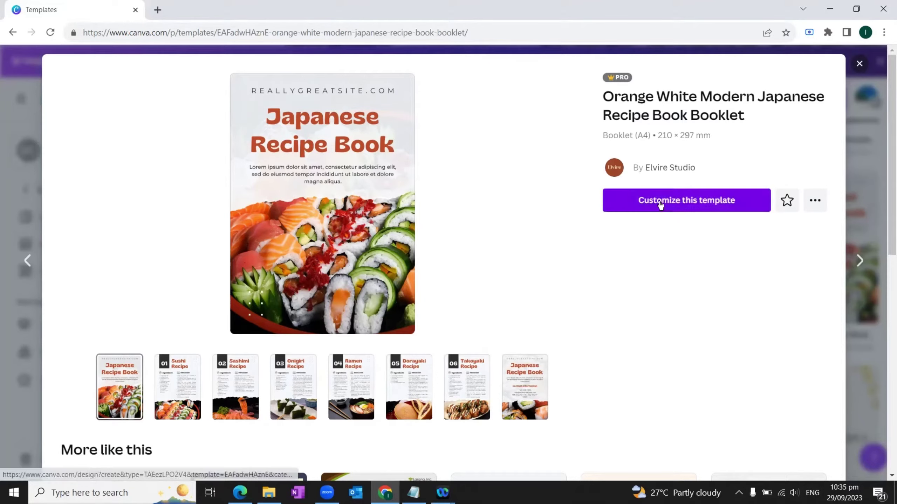
{"action": "left_click", "coordinate": [696, 207]}
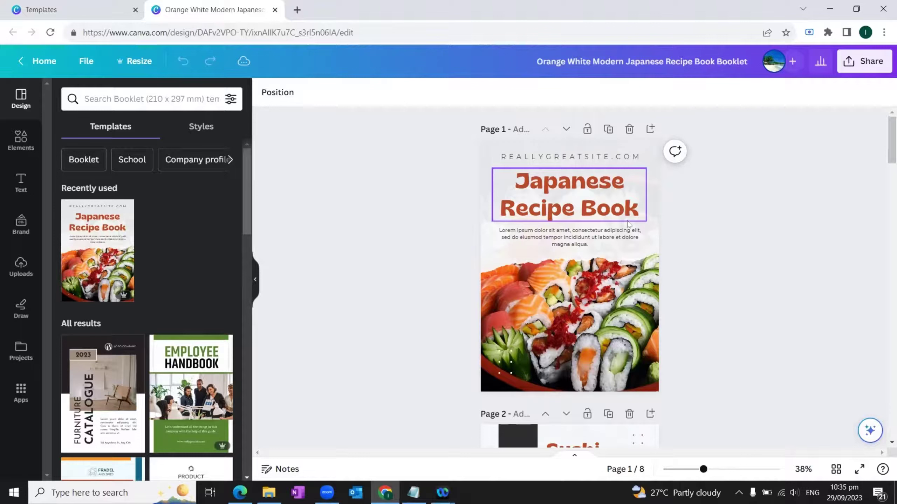
{"action": "scroll", "coordinate": [627, 224], "scroll_direction": "down", "scroll_amount": 10}
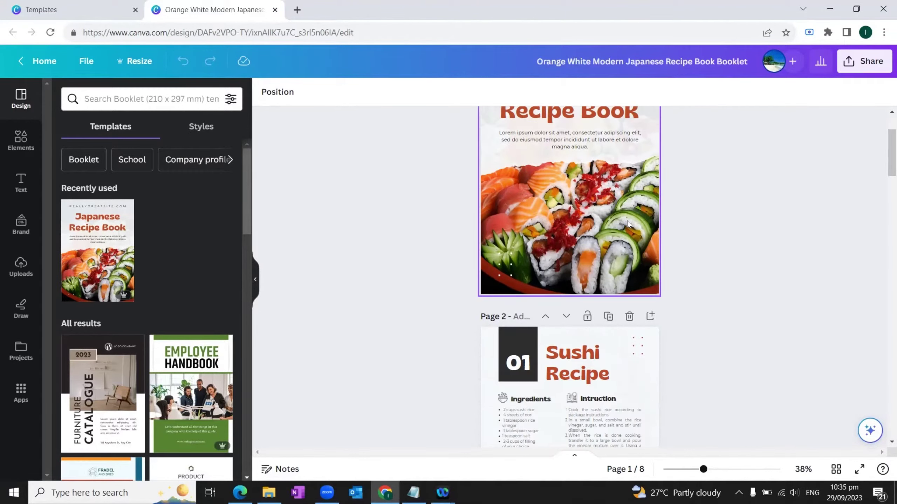
{"action": "scroll", "coordinate": [627, 225], "scroll_direction": "down", "scroll_amount": 10}
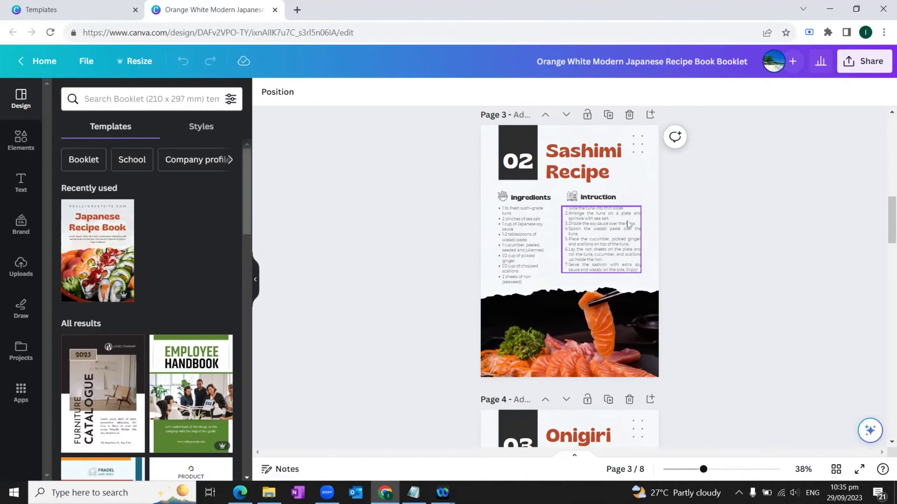
{"action": "scroll", "coordinate": [627, 222], "scroll_direction": "up", "scroll_amount": 20}
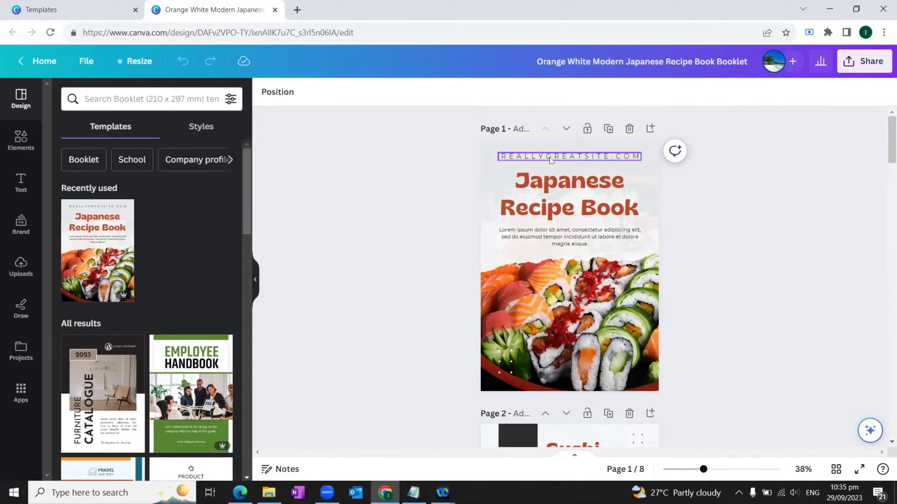
Select the cover's REALLYGREATSITE.COM text, the title and the sushi photos on pages 1 and 2
{"action": "left_click", "coordinate": [562, 157]}
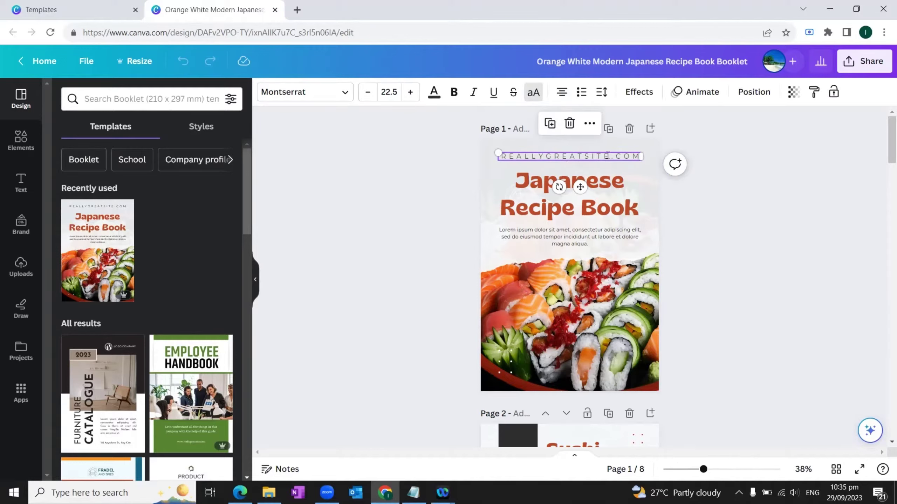
{"action": "double_click", "coordinate": [621, 159]}
{"action": "left_click", "coordinate": [631, 176]}
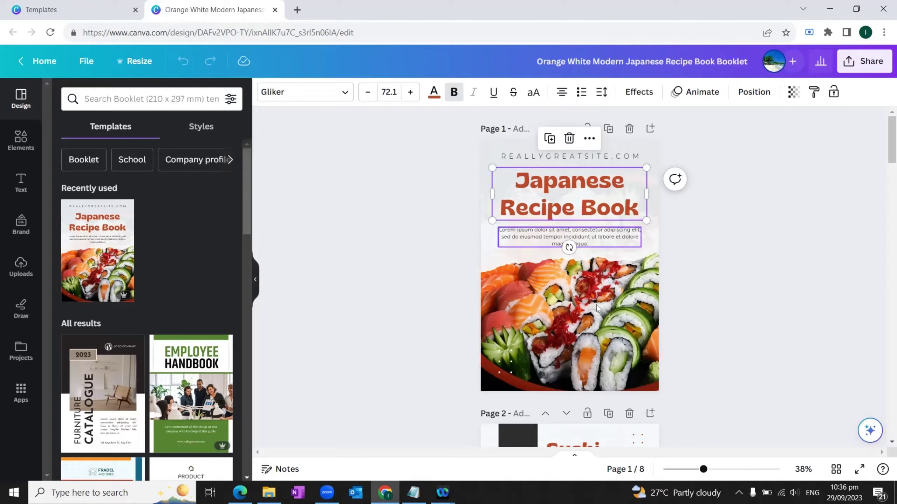
{"action": "left_click", "coordinate": [597, 321]}
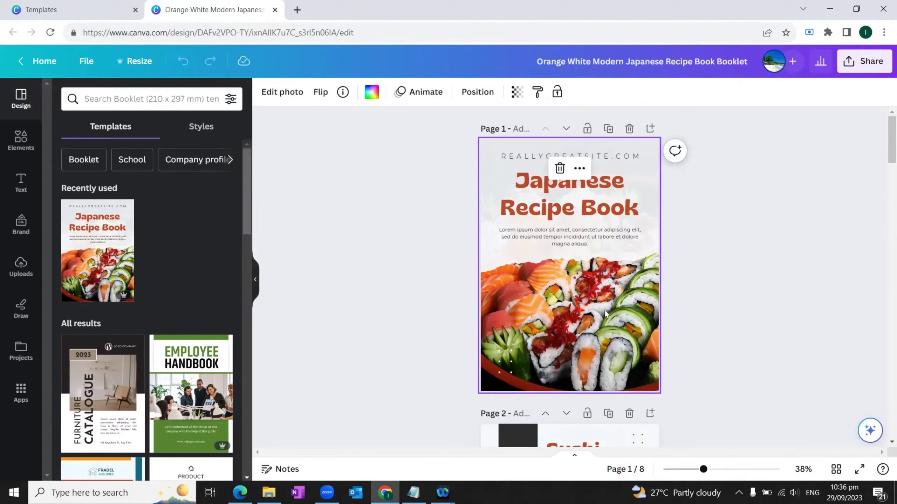
{"action": "scroll", "coordinate": [605, 314], "scroll_direction": "down", "scroll_amount": 10}
{"action": "left_click", "coordinate": [622, 251]}
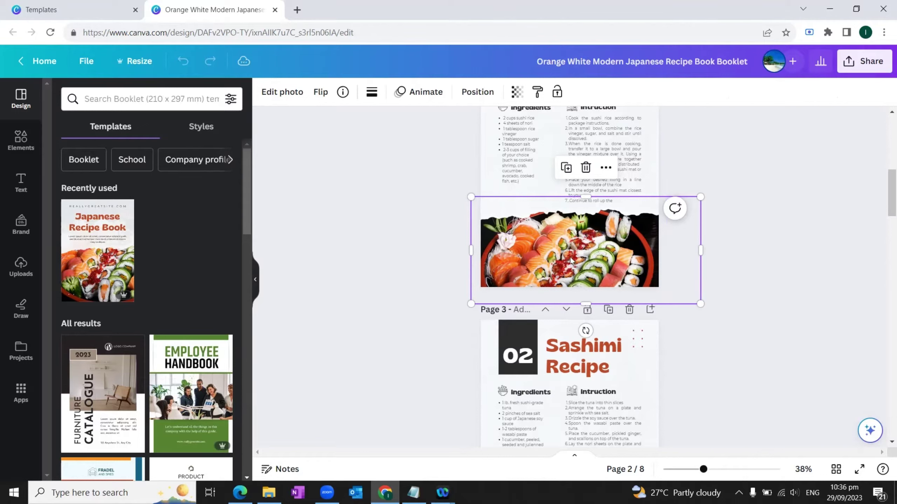
Scroll through the booklet pages and reselect the cover page
{"action": "scroll", "coordinate": [520, 311], "scroll_direction": "down", "scroll_amount": 3}
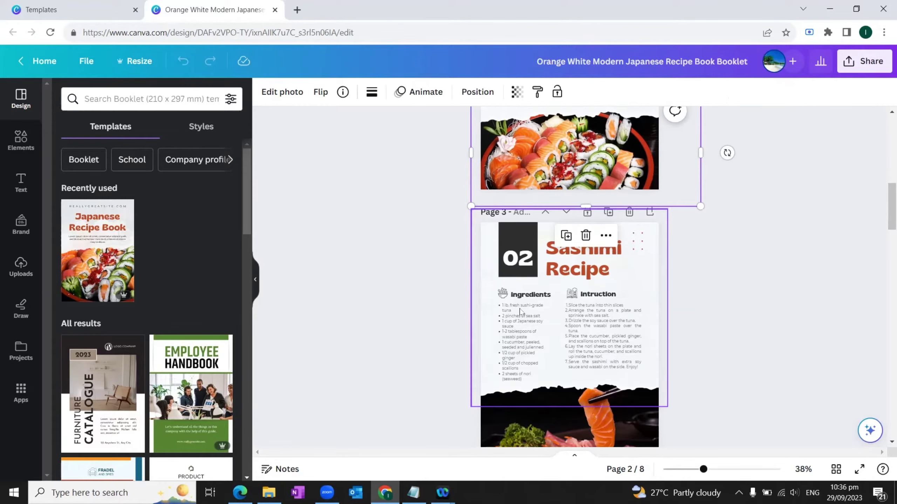
{"action": "scroll", "coordinate": [556, 313], "scroll_direction": "down", "scroll_amount": 3}
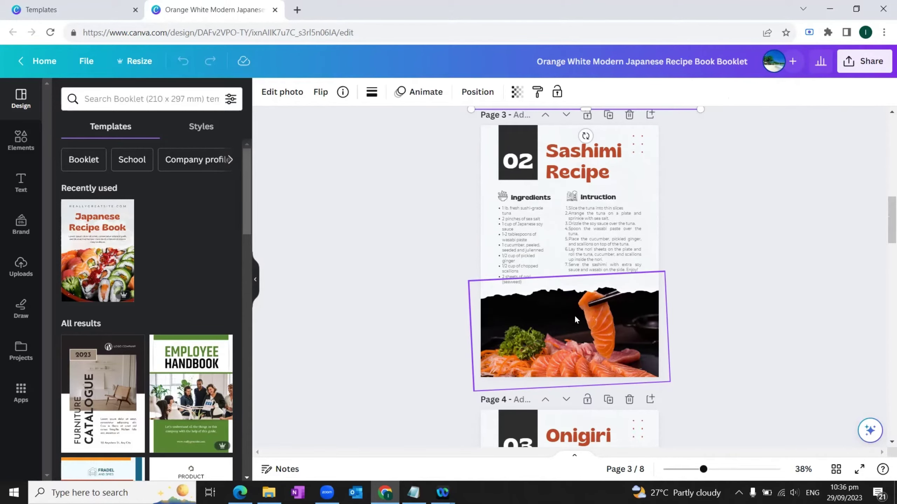
{"action": "scroll", "coordinate": [575, 316], "scroll_direction": "down", "scroll_amount": 9}
{"action": "scroll", "coordinate": [576, 319], "scroll_direction": "up", "scroll_amount": 20}
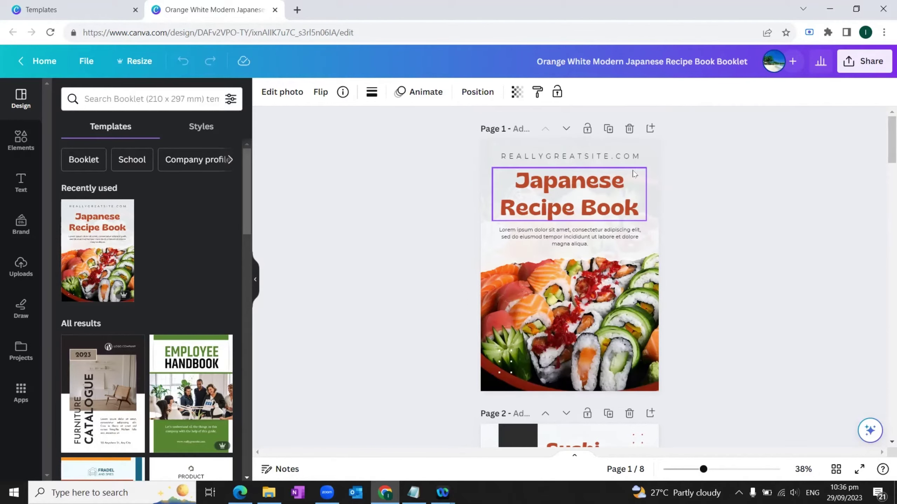
{"action": "scroll", "coordinate": [644, 172], "scroll_direction": "down", "scroll_amount": 6}
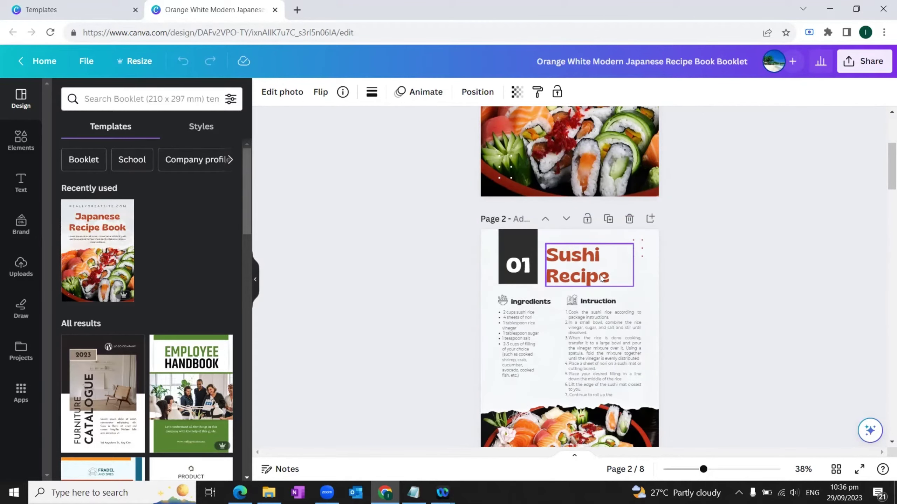
{"action": "scroll", "coordinate": [601, 253], "scroll_direction": "up", "scroll_amount": 6}
{"action": "left_click", "coordinate": [613, 303]}
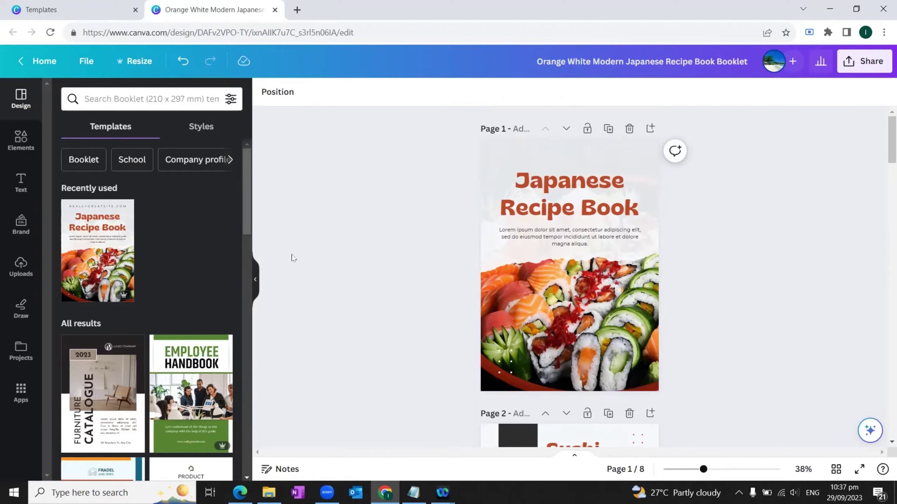
Search the Elements panel for 'food' graphics
{"action": "left_click", "coordinate": [20, 141]}
{"action": "left_click", "coordinate": [108, 98]}
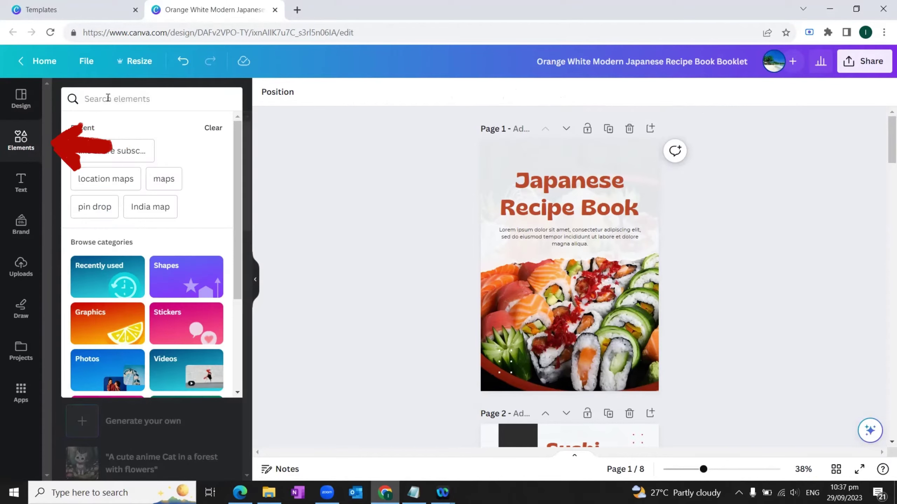
{"action": "type", "text": "foof"}
{"action": "key", "text": "BackSpace"}
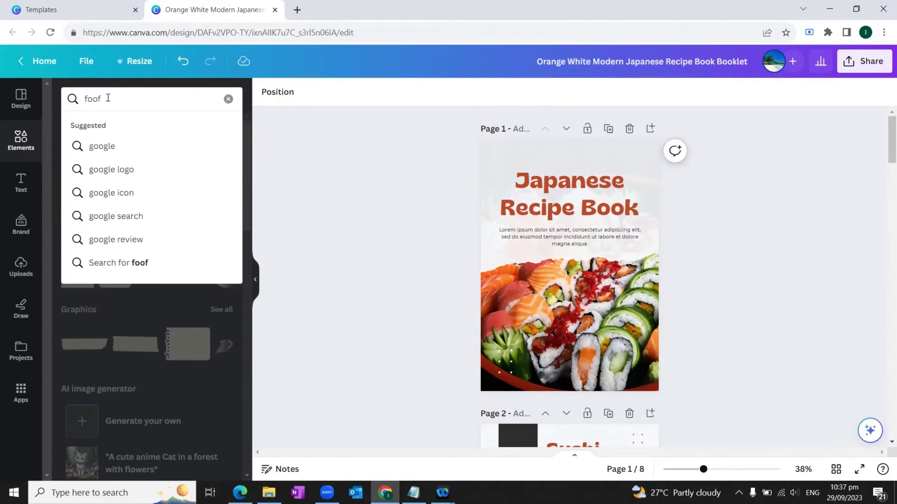
{"action": "type", "text": "d"}
{"action": "key", "text": "Return"}
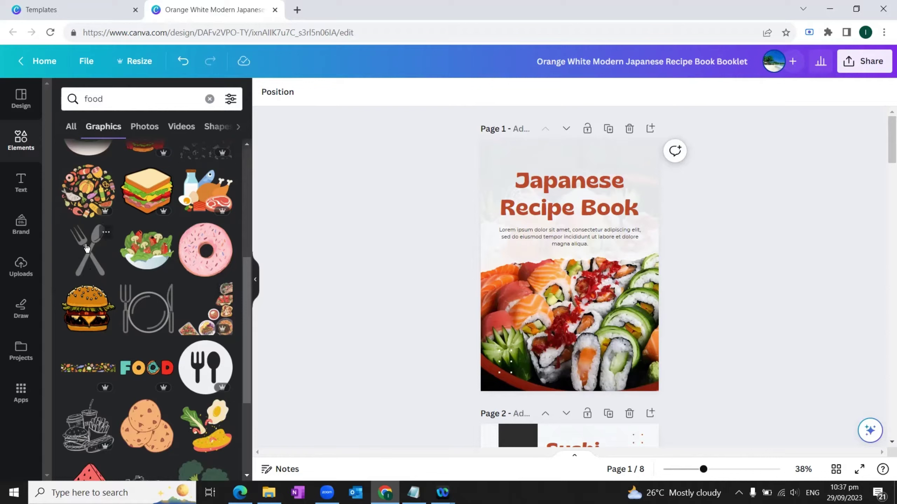
Place the fork-and-spoon graphic in the cover's top-right corner, slightly smaller
{"action": "left_click_drag", "start_coordinate": [86, 248], "coordinate": [618, 195]}
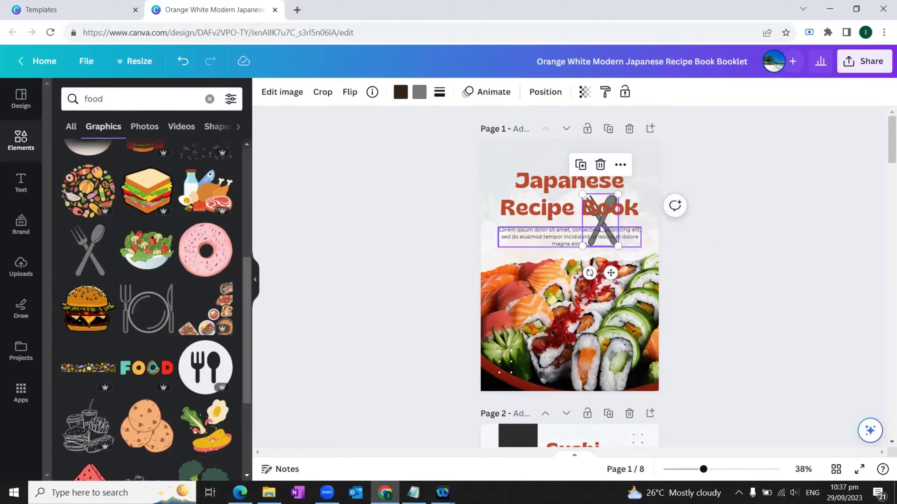
{"action": "left_click_drag", "start_coordinate": [601, 222], "coordinate": [648, 150]}
{"action": "left_click", "coordinate": [652, 165]}
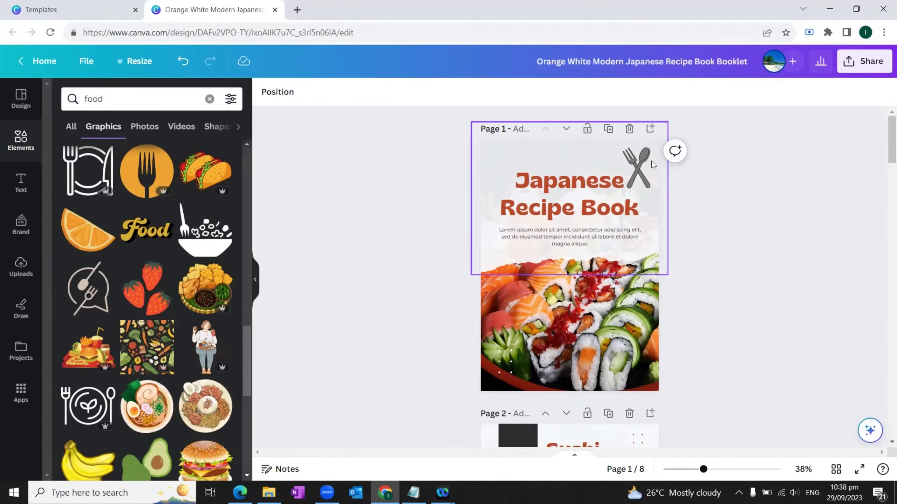
{"action": "left_click", "coordinate": [640, 165]}
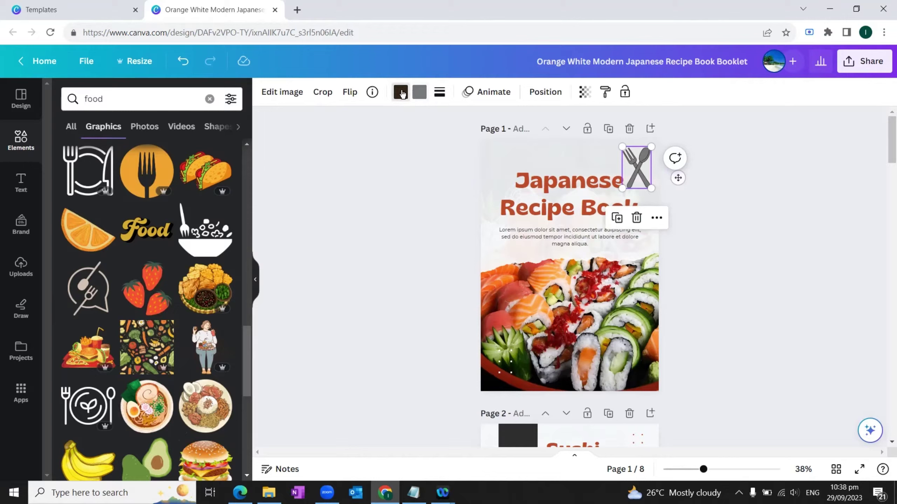
Browse the colour options for the fork-and-spoon graphic
{"action": "left_click", "coordinate": [401, 93]}
{"action": "scroll", "coordinate": [178, 311], "scroll_direction": "down", "scroll_amount": 3}
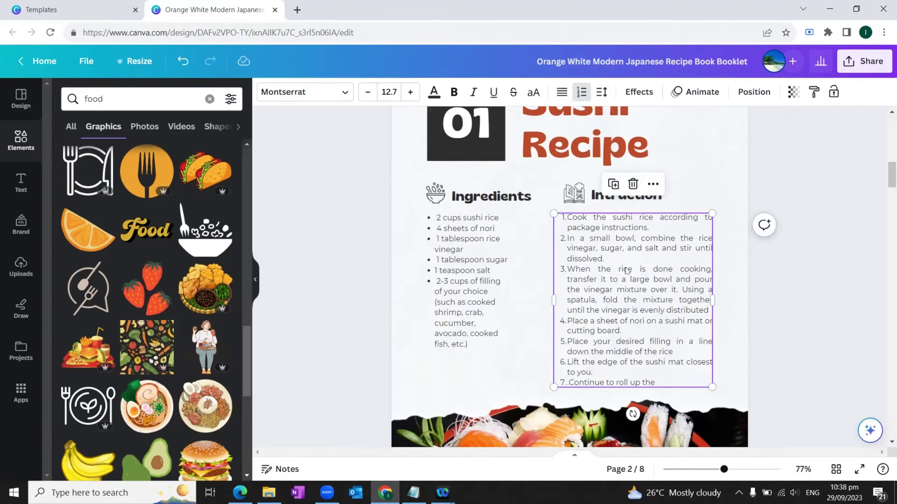
{"action": "scroll", "coordinate": [626, 271], "scroll_direction": "down", "scroll_amount": 4}
{"action": "scroll", "coordinate": [658, 282], "scroll_direction": "up", "scroll_amount": 5}
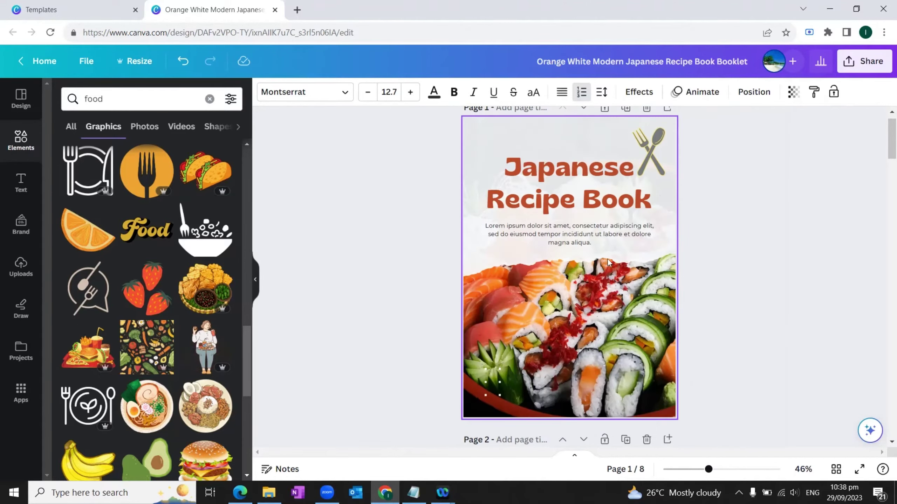
{"action": "scroll", "coordinate": [608, 262], "scroll_direction": "up", "scroll_amount": 1}
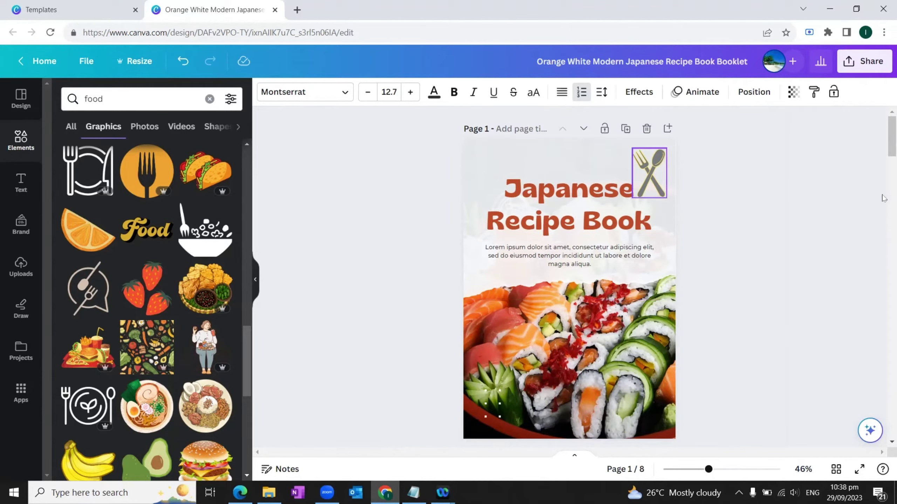
Choose Simplebooklet from Canva's Share > More publishing options
{"action": "left_click", "coordinate": [852, 64]}
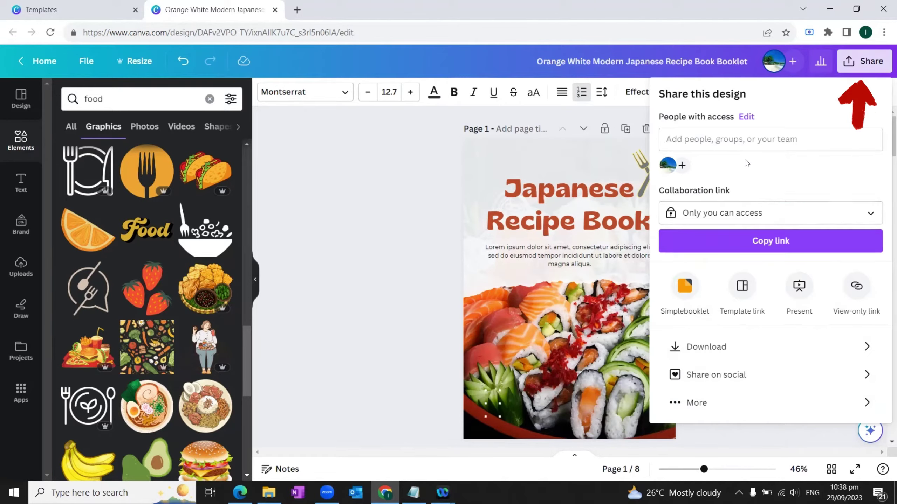
{"action": "left_click", "coordinate": [710, 411]}
{"action": "scroll", "coordinate": [803, 219], "scroll_direction": "down", "scroll_amount": 5}
{"action": "scroll", "coordinate": [805, 221], "scroll_direction": "down", "scroll_amount": 10}
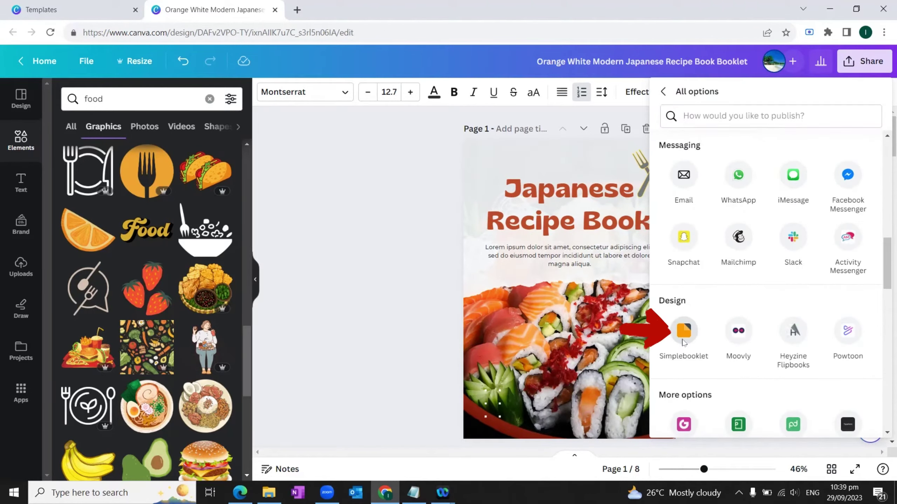
{"action": "left_click", "coordinate": [683, 336]}
Save all 8 pages to Simplebooklet and sign in with Google
{"action": "left_click", "coordinate": [872, 154]}
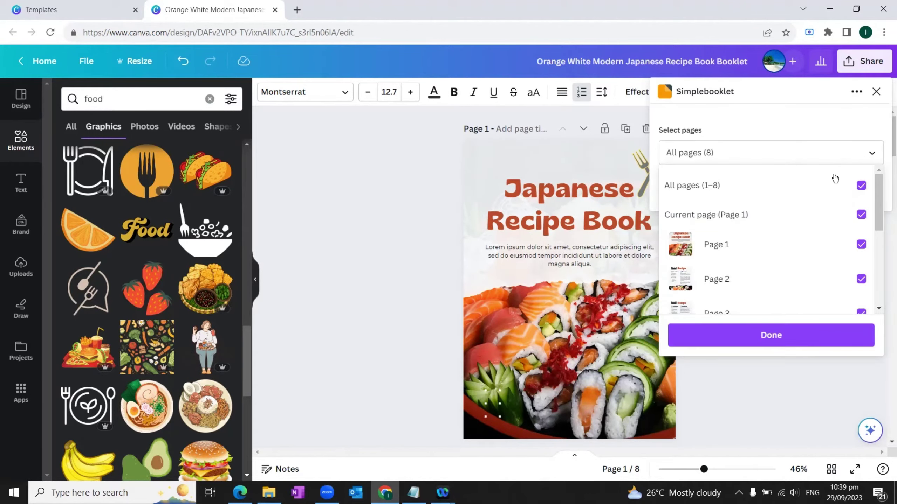
{"action": "scroll", "coordinate": [746, 213], "scroll_direction": "down", "scroll_amount": 5}
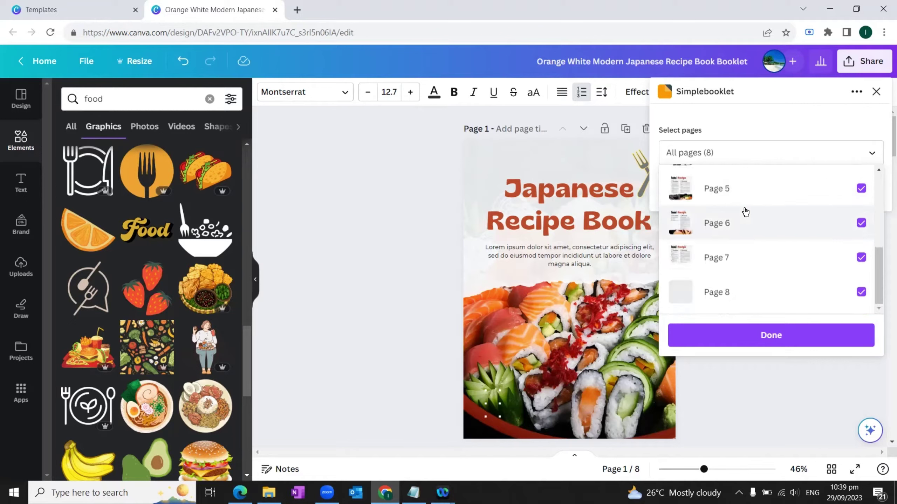
{"action": "scroll", "coordinate": [746, 229], "scroll_direction": "up", "scroll_amount": 5}
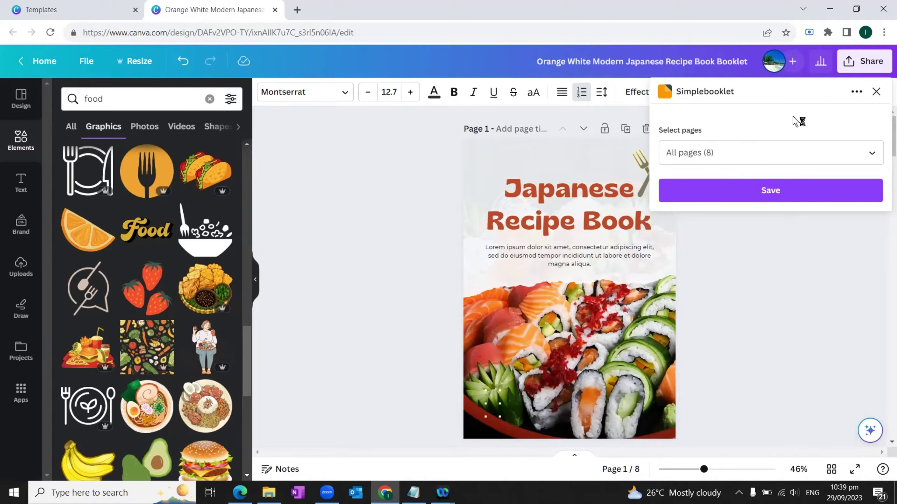
{"action": "left_click", "coordinate": [770, 190]}
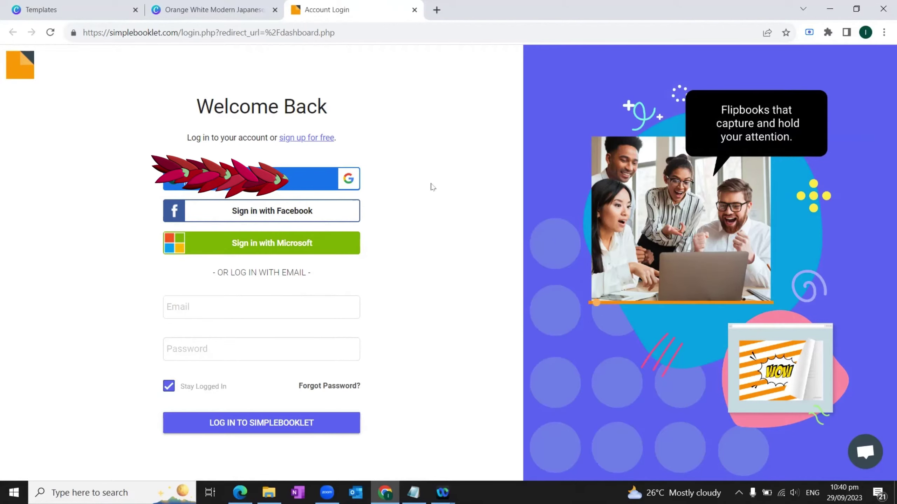
{"action": "left_click", "coordinate": [310, 182]}
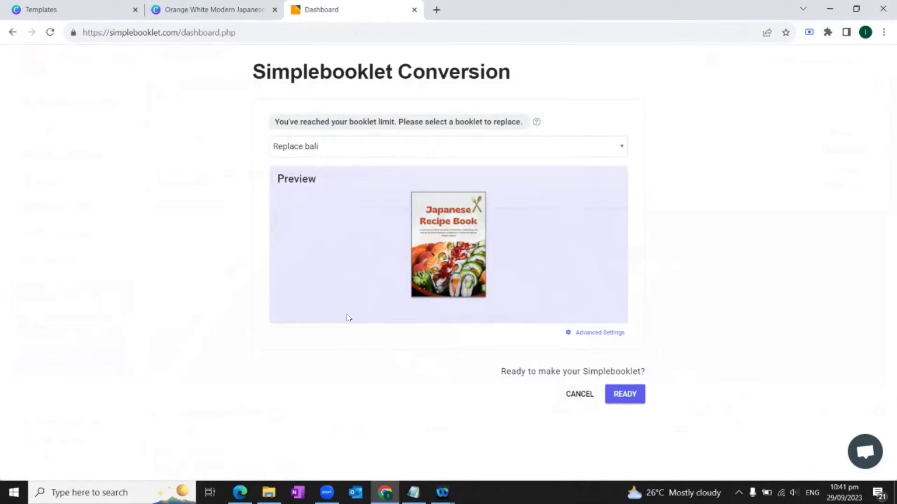
Convert the design into a flipbook replacing the bali booklet and go to its Design editor
{"action": "left_click", "coordinate": [630, 396]}
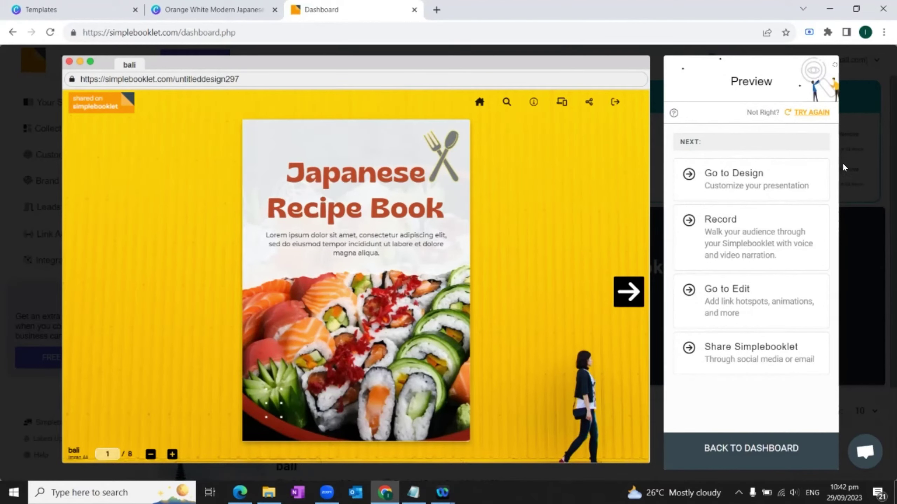
{"action": "left_click", "coordinate": [720, 182]}
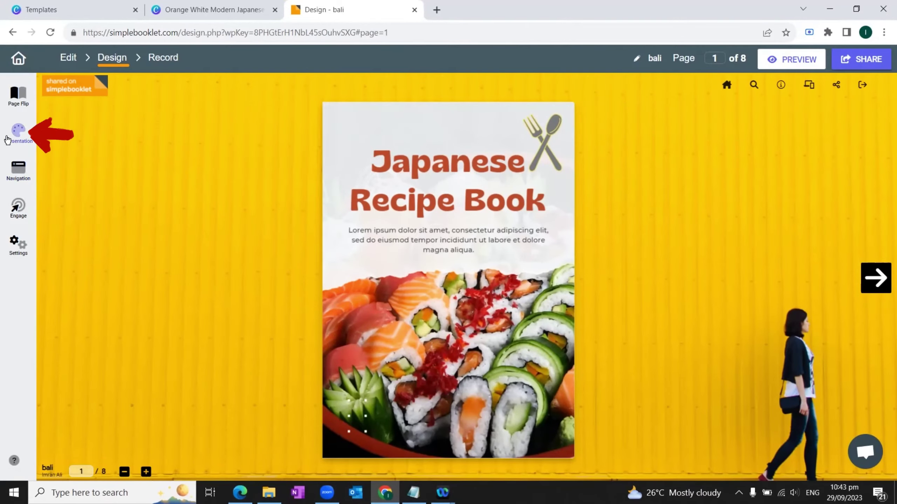
Apply the floral Spring theme from Presentation > Themes and dismiss the Finished popup
{"action": "left_click", "coordinate": [17, 133]}
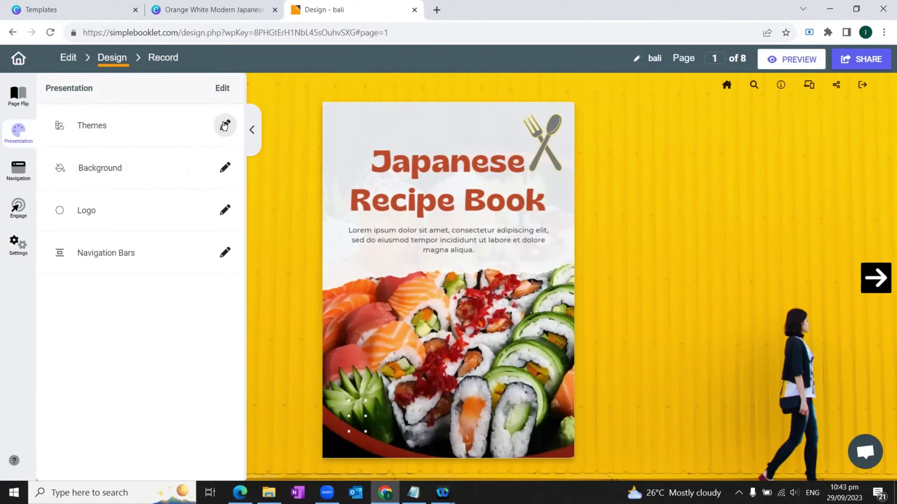
{"action": "left_click", "coordinate": [225, 125]}
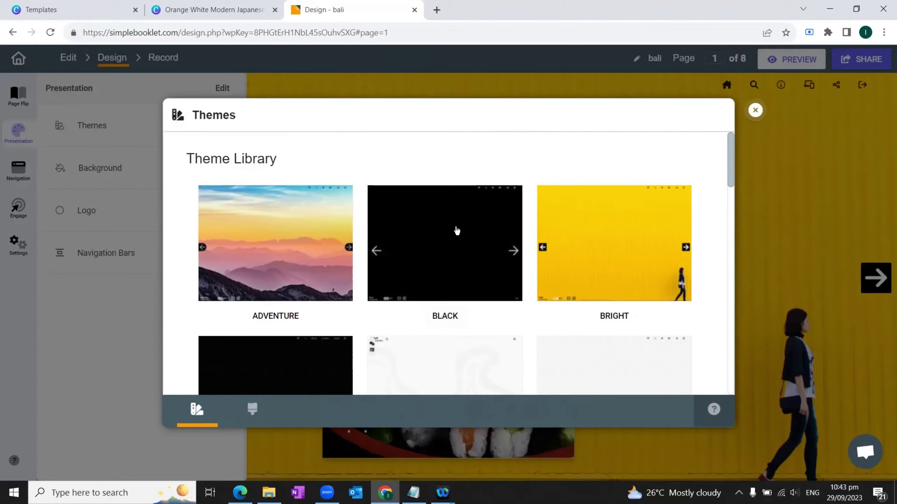
{"action": "scroll", "coordinate": [456, 230], "scroll_direction": "down", "scroll_amount": 10}
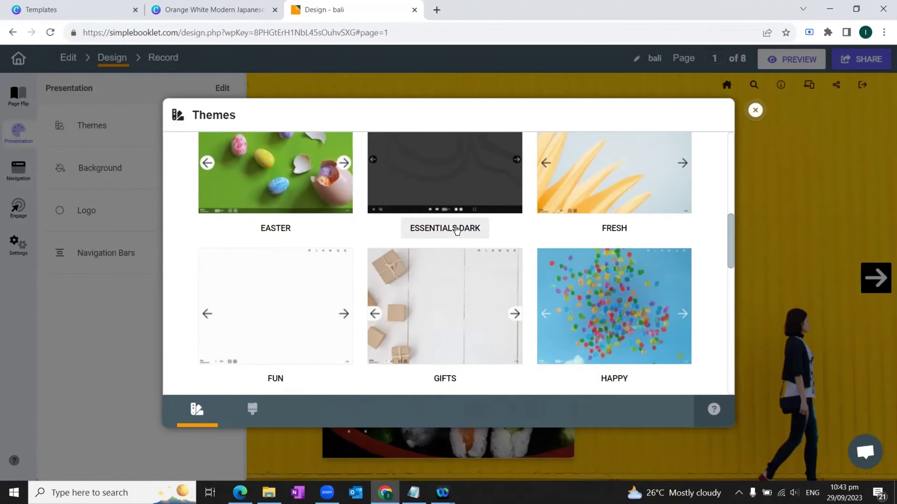
{"action": "scroll", "coordinate": [457, 230], "scroll_direction": "down", "scroll_amount": 15}
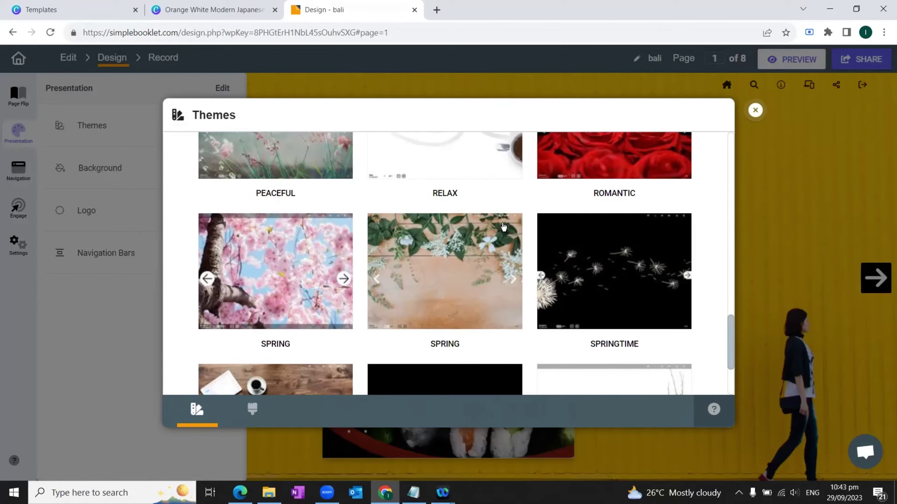
{"action": "scroll", "coordinate": [399, 212], "scroll_direction": "down", "scroll_amount": 2}
{"action": "scroll", "coordinate": [420, 275], "scroll_direction": "up", "scroll_amount": 3}
{"action": "left_click", "coordinate": [421, 275]}
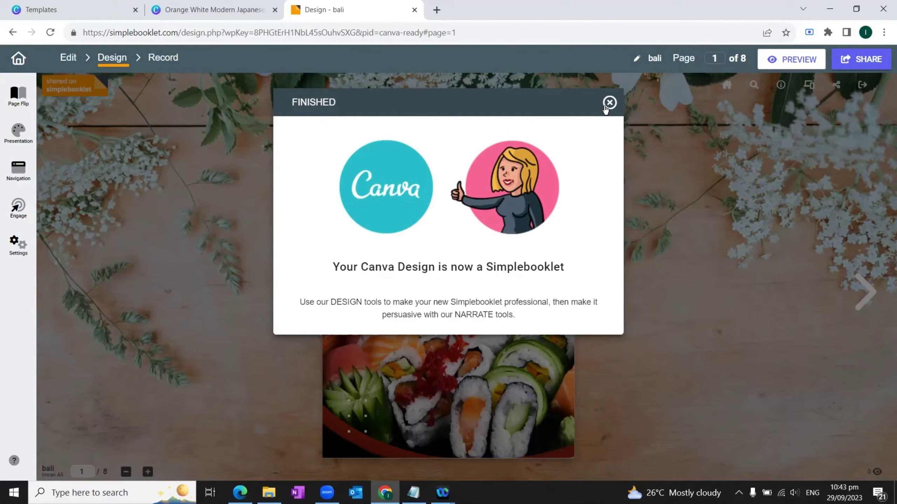
{"action": "left_click", "coordinate": [609, 103]}
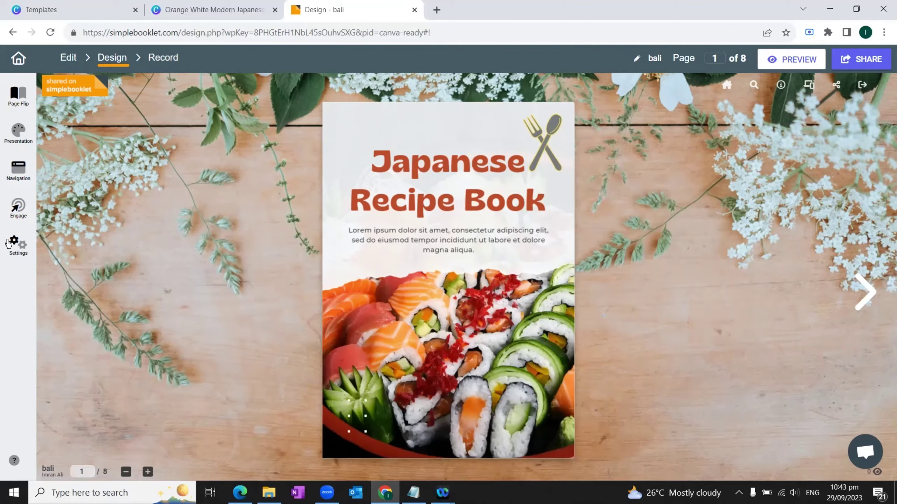
Set the Page Flip Transition to single-page Page Curl and dismiss the Finished message
{"action": "left_click", "coordinate": [15, 96]}
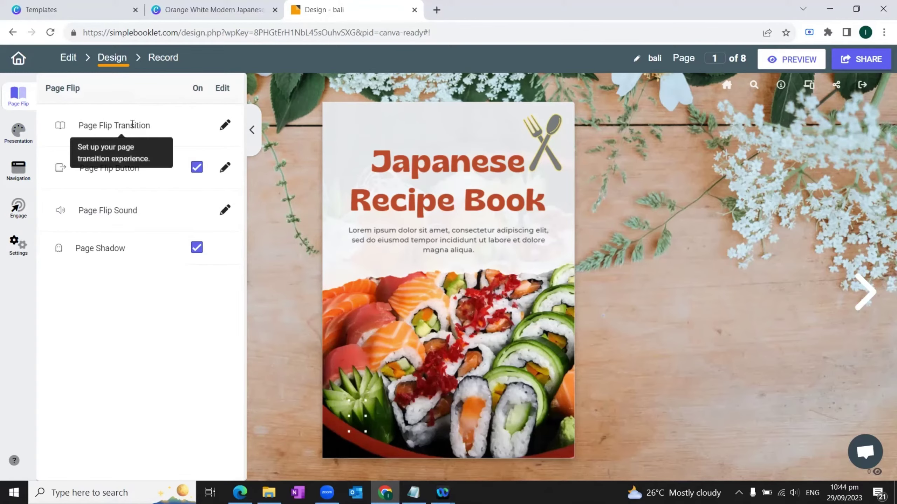
{"action": "left_click", "coordinate": [226, 125]}
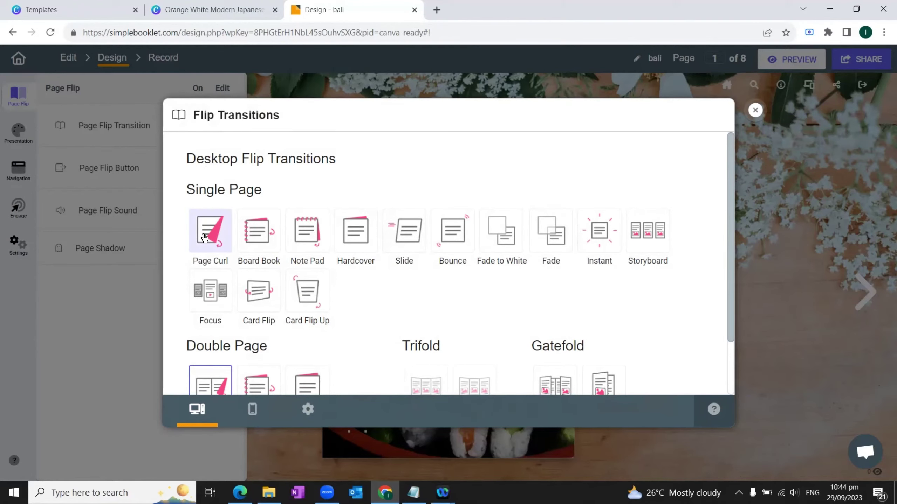
{"action": "left_click", "coordinate": [208, 230]}
{"action": "scroll", "coordinate": [713, 218], "scroll_direction": "down", "scroll_amount": 2}
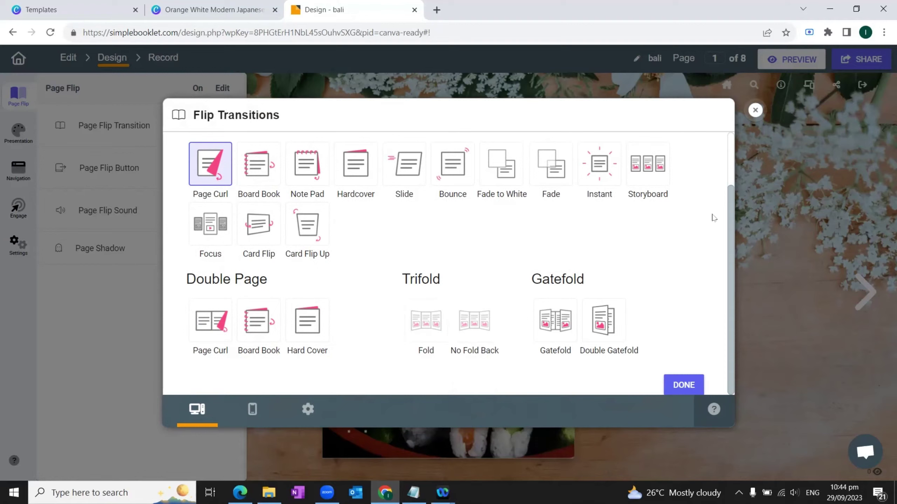
{"action": "left_click", "coordinate": [683, 385]}
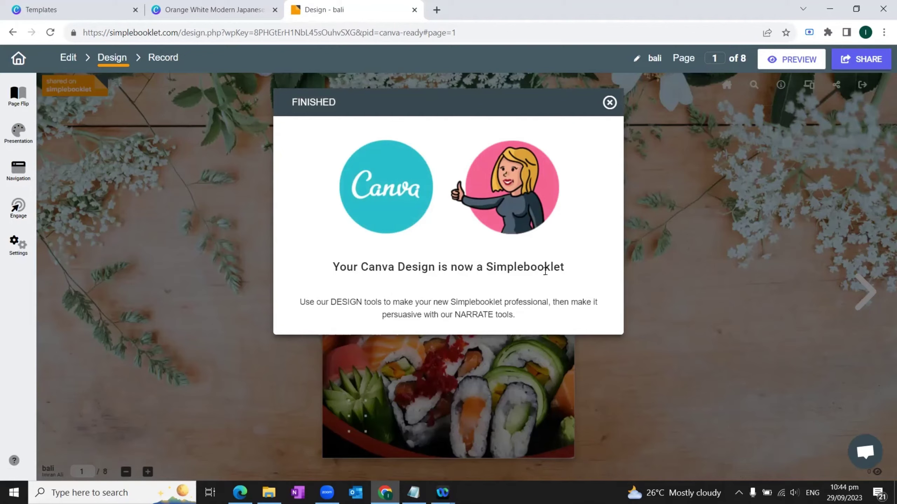
{"action": "left_click", "coordinate": [610, 102]}
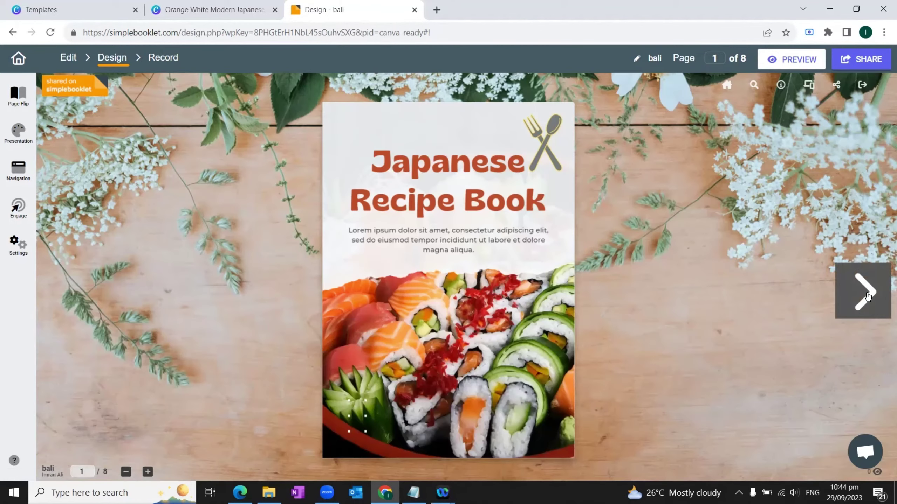
Flip forward through the recipe pages to the back cover
{"action": "left_click", "coordinate": [868, 296]}
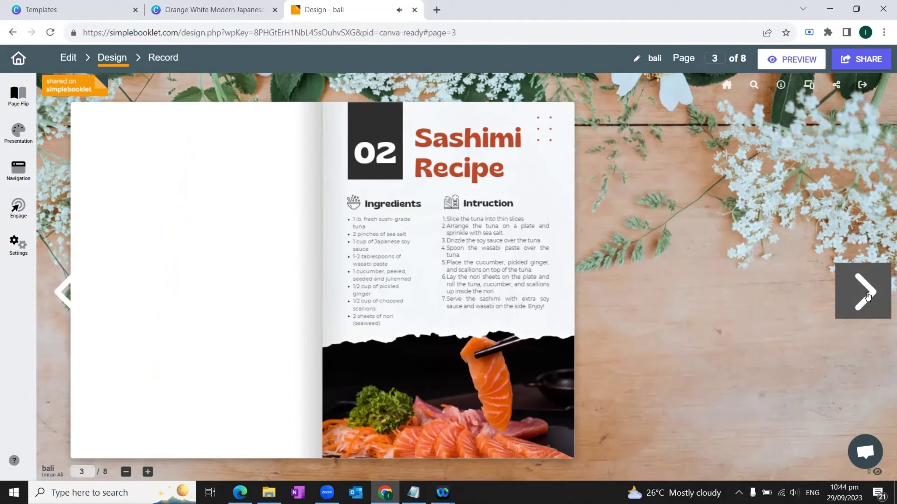
{"action": "left_click", "coordinate": [868, 296]}
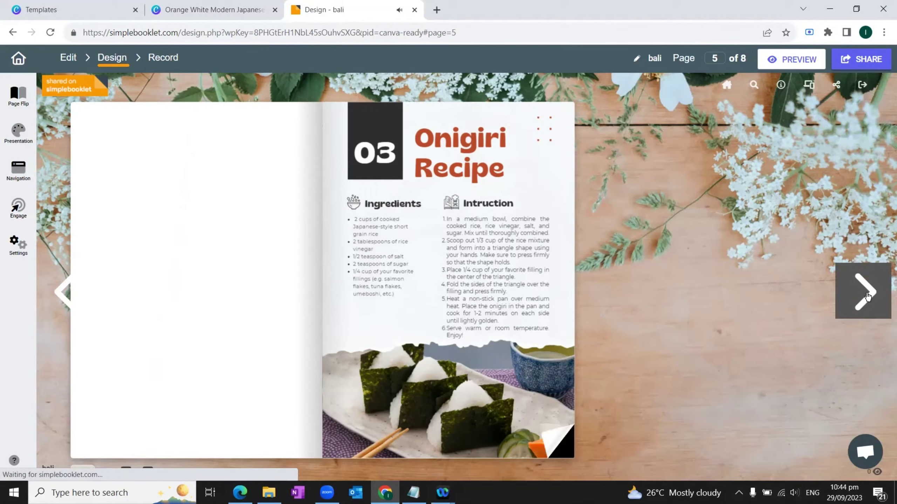
{"action": "left_click", "coordinate": [867, 296]}
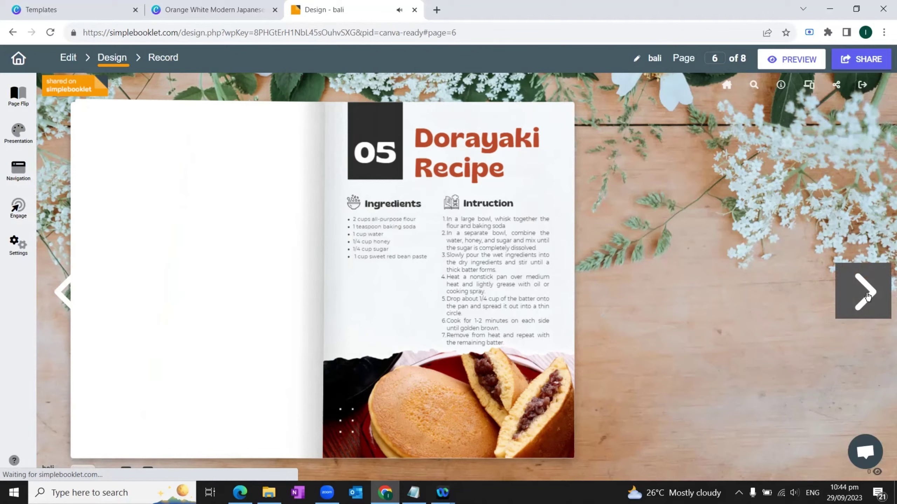
{"action": "left_click", "coordinate": [868, 296]}
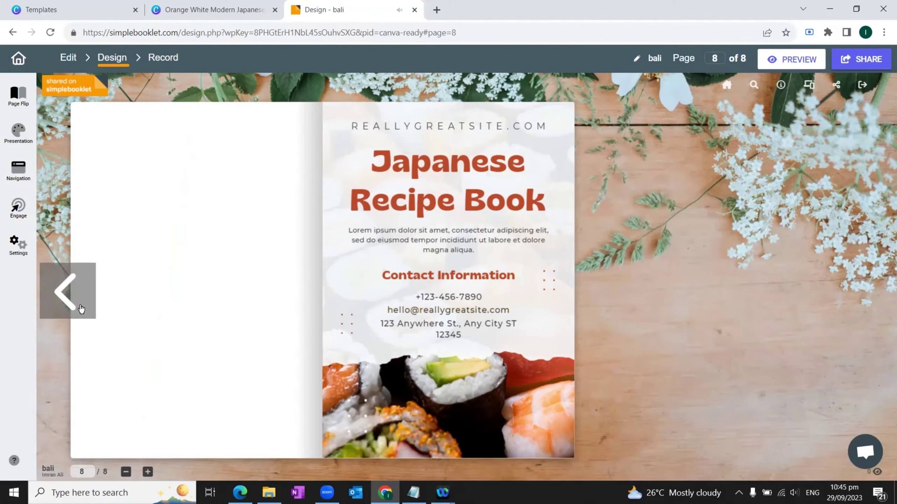
Flip back through the recipes to the Japanese Recipe Book cover and open the Share page
{"action": "left_click", "coordinate": [71, 300]}
{"action": "left_click", "coordinate": [71, 300]}
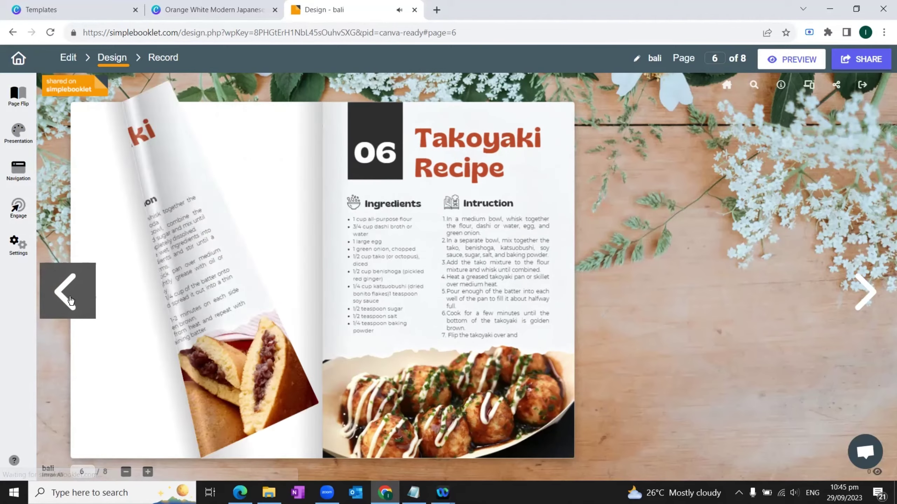
{"action": "left_click", "coordinate": [71, 301]}
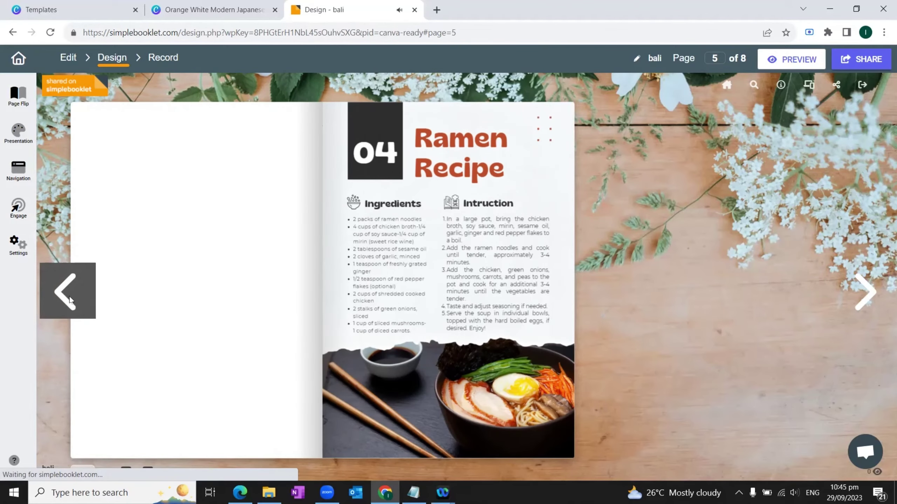
{"action": "left_click", "coordinate": [71, 301]}
{"action": "left_click", "coordinate": [71, 301]}
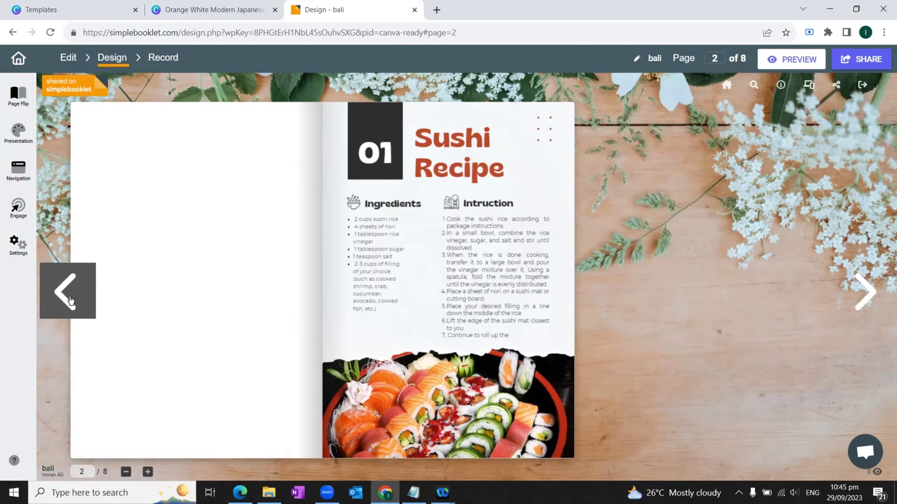
{"action": "left_click", "coordinate": [70, 301]}
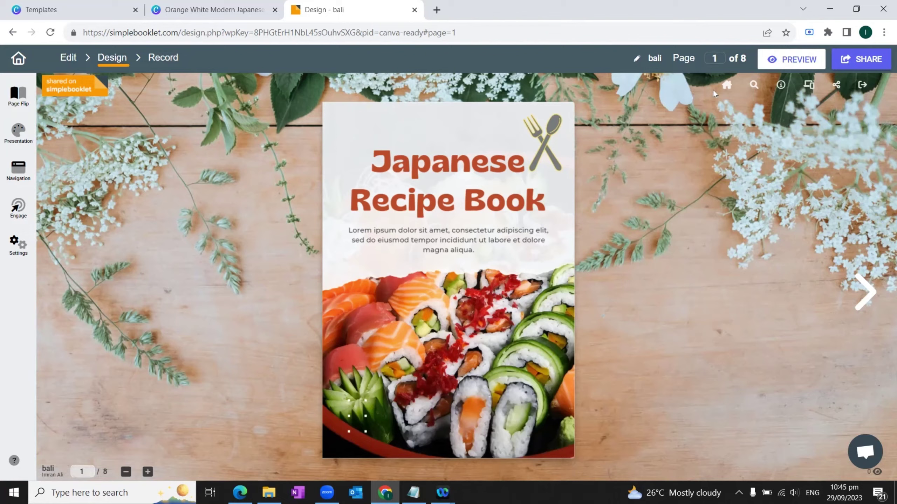
{"action": "left_click", "coordinate": [855, 64]}
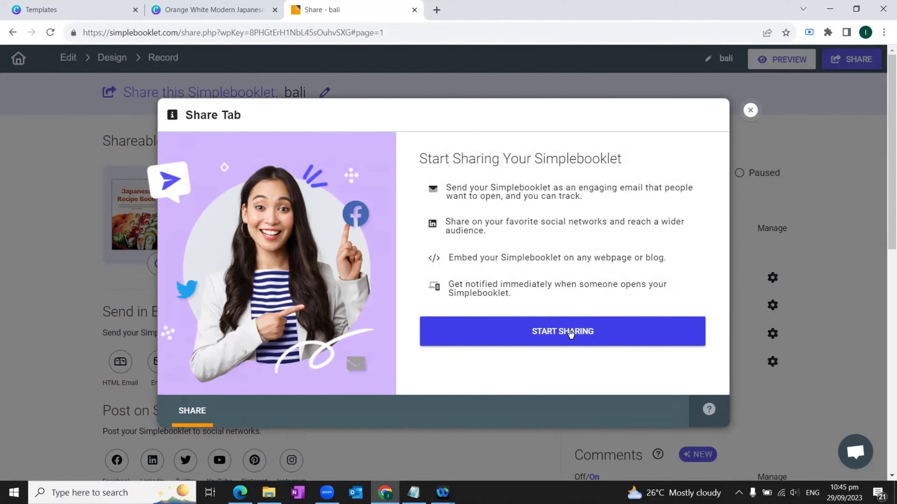
Start sharing from the Share Tab popup and review the link, visibility and access options
{"action": "left_click", "coordinate": [558, 335]}
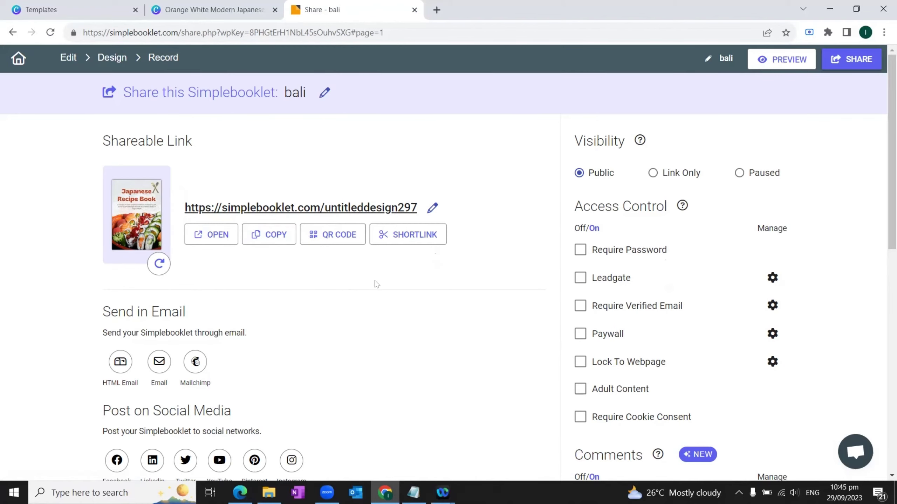
{"action": "scroll", "coordinate": [329, 332], "scroll_direction": "down", "scroll_amount": 1}
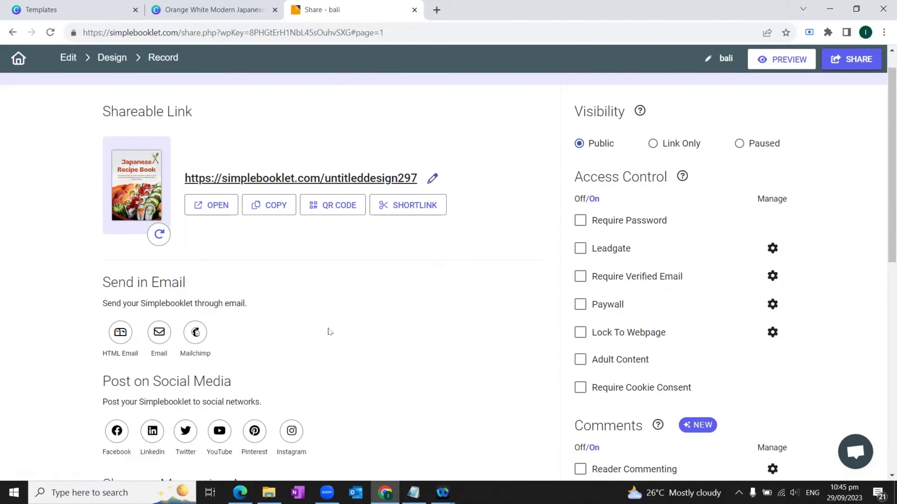
{"action": "scroll", "coordinate": [330, 332], "scroll_direction": "down", "scroll_amount": 2}
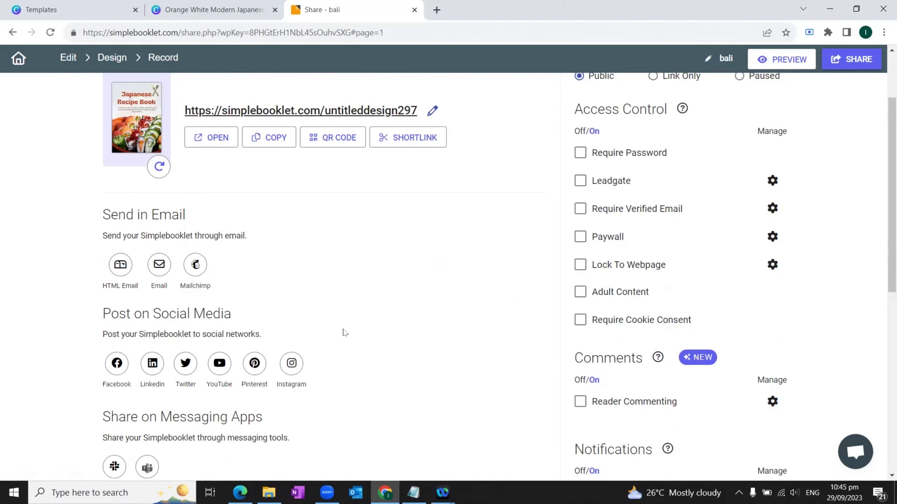
{"action": "scroll", "coordinate": [526, 212], "scroll_direction": "up", "scroll_amount": 3}
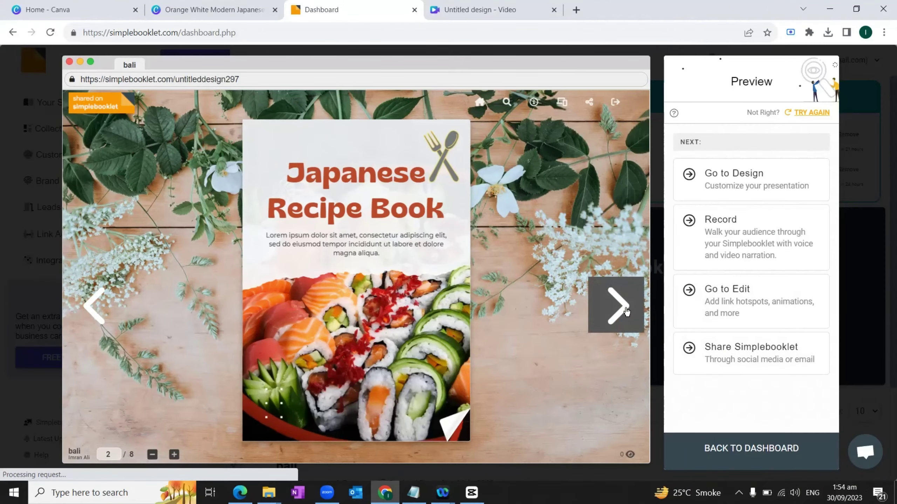
Flip the preview from the cover through Sushi, Onigiri, Ramen and Takoyaki to the back cover
{"action": "left_click", "coordinate": [626, 311]}
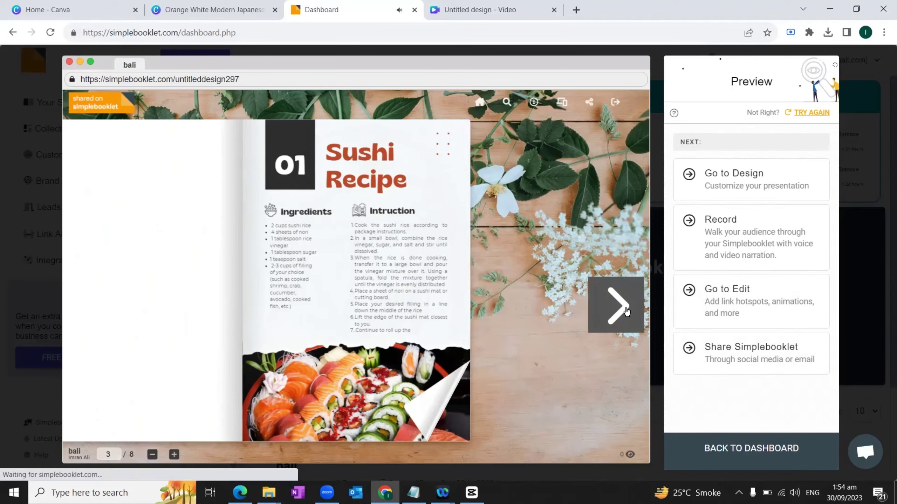
{"action": "left_click", "coordinate": [626, 311]}
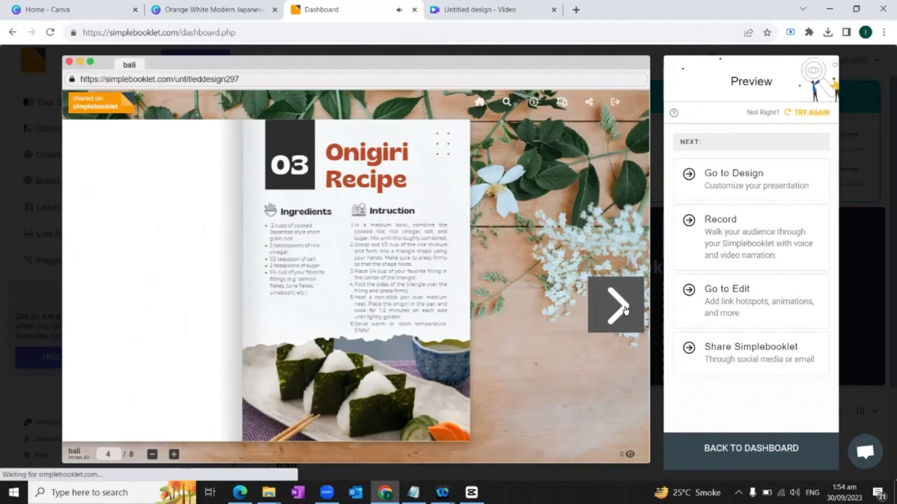
{"action": "left_click", "coordinate": [626, 311]}
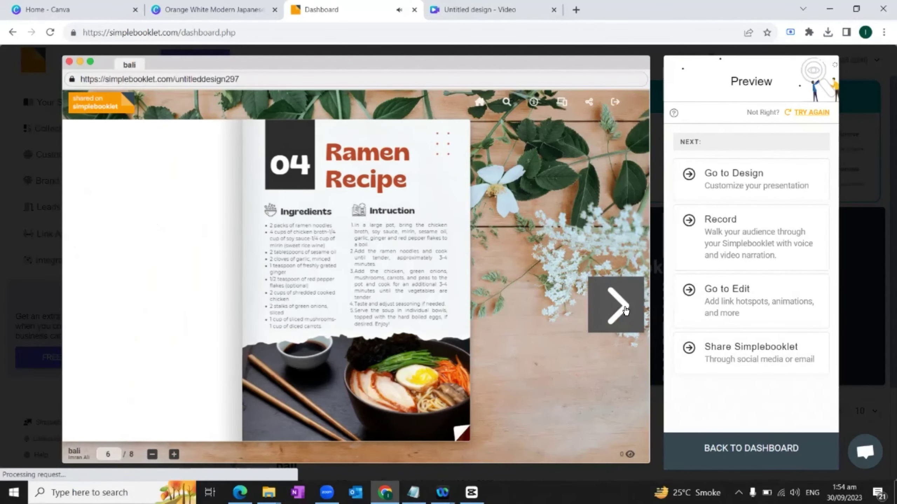
{"action": "left_click", "coordinate": [626, 311]}
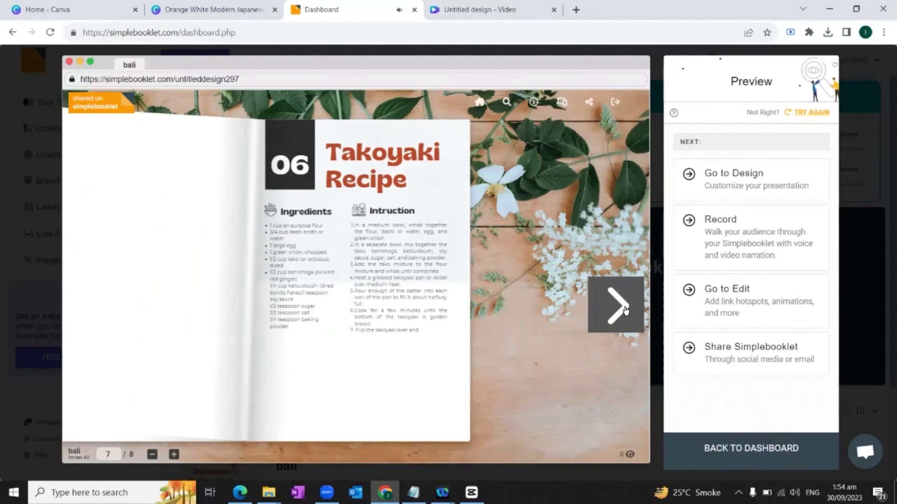
{"action": "left_click", "coordinate": [626, 311]}
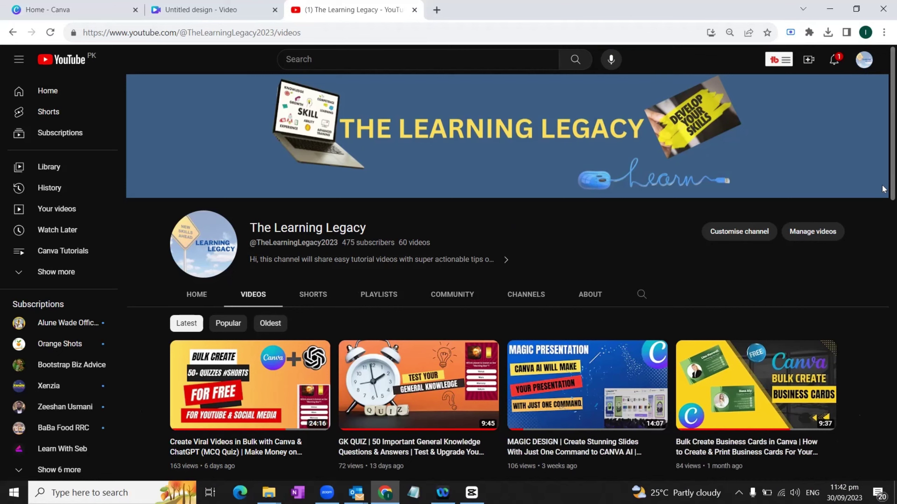
{"action": "scroll", "coordinate": [884, 188], "scroll_direction": "down", "scroll_amount": 1}
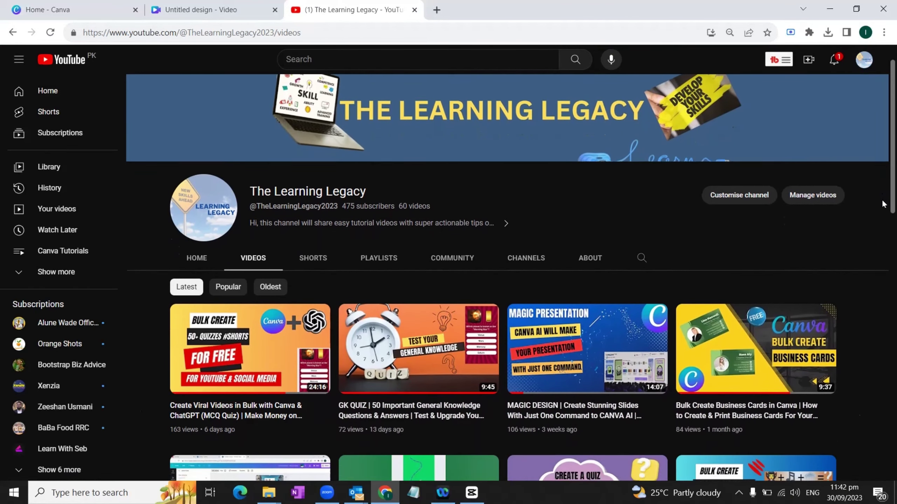
{"action": "scroll", "coordinate": [884, 204], "scroll_direction": "down", "scroll_amount": 1}
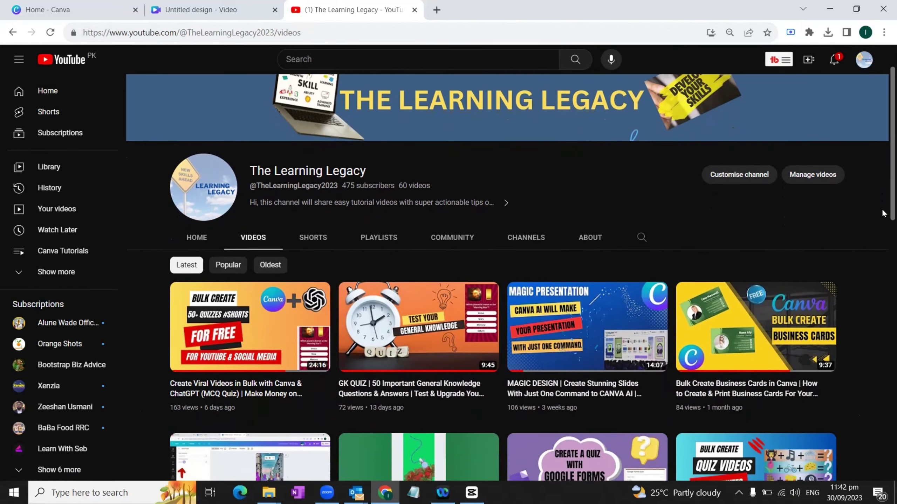
{"action": "scroll", "coordinate": [883, 213], "scroll_direction": "down", "scroll_amount": 2}
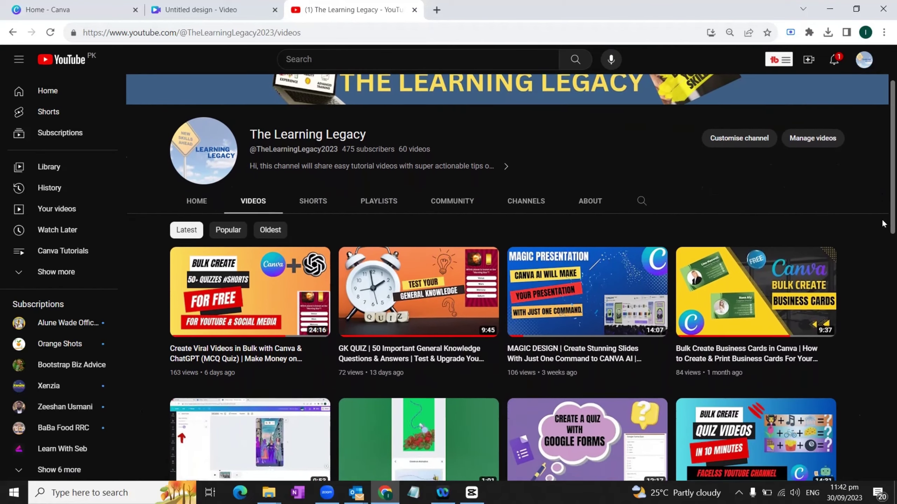
{"action": "scroll", "coordinate": [883, 224], "scroll_direction": "down", "scroll_amount": 2}
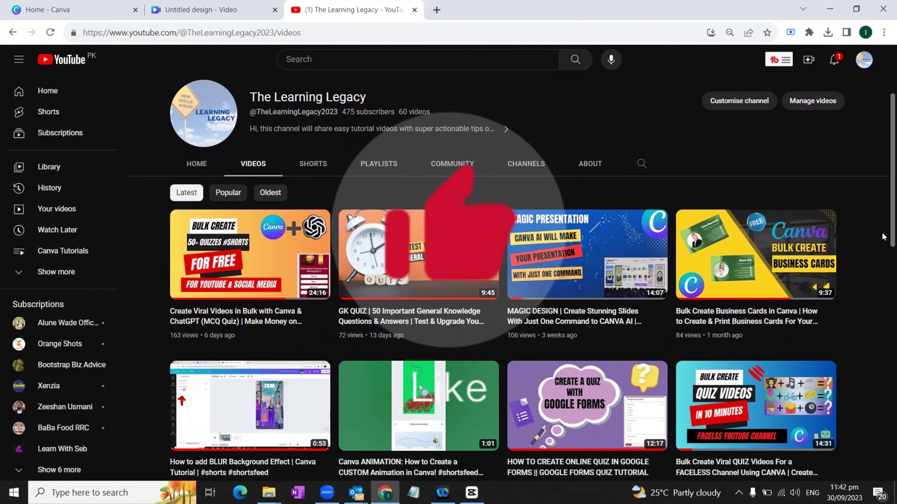
{"action": "scroll", "coordinate": [882, 233], "scroll_direction": "down", "scroll_amount": 2}
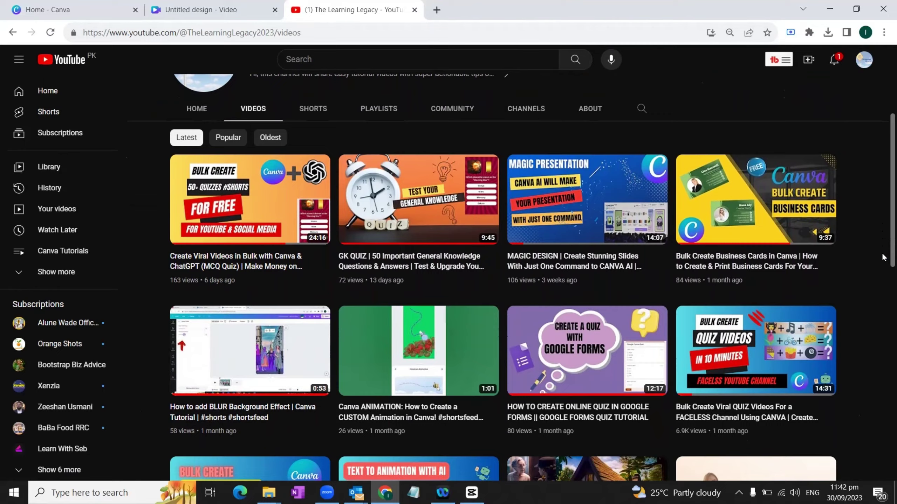
{"action": "scroll", "coordinate": [881, 255], "scroll_direction": "down", "scroll_amount": 2}
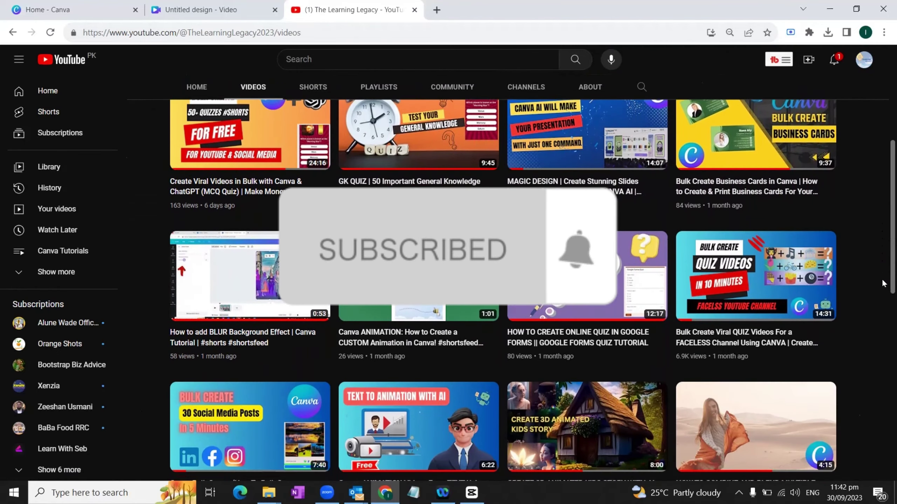
{"action": "scroll", "coordinate": [884, 282], "scroll_direction": "down", "scroll_amount": 1}
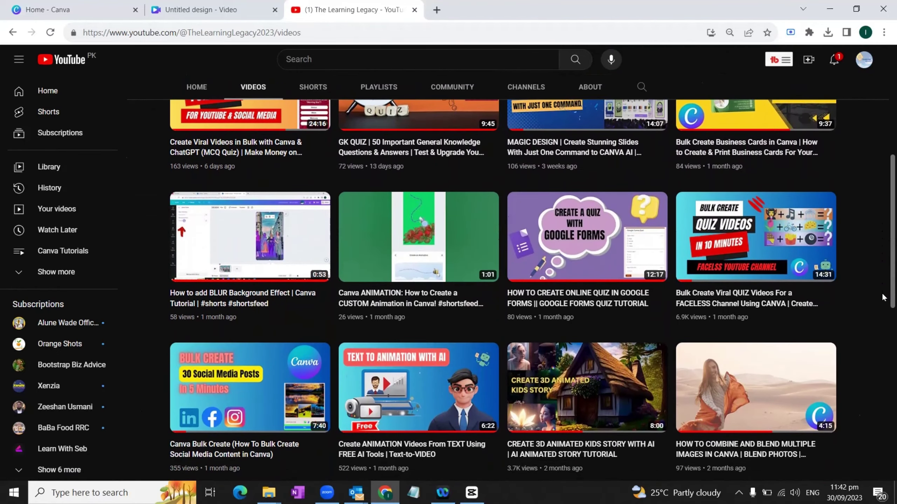
{"action": "scroll", "coordinate": [881, 298], "scroll_direction": "down", "scroll_amount": 1}
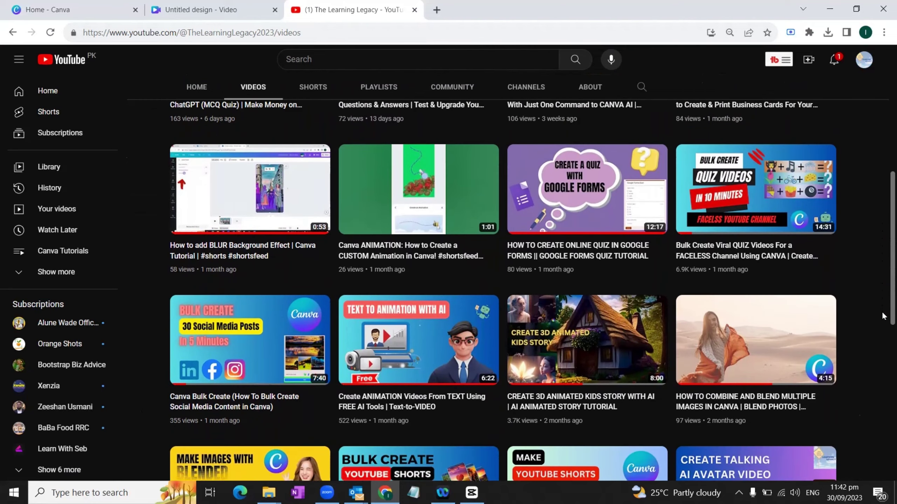
{"action": "scroll", "coordinate": [881, 311], "scroll_direction": "down", "scroll_amount": 1}
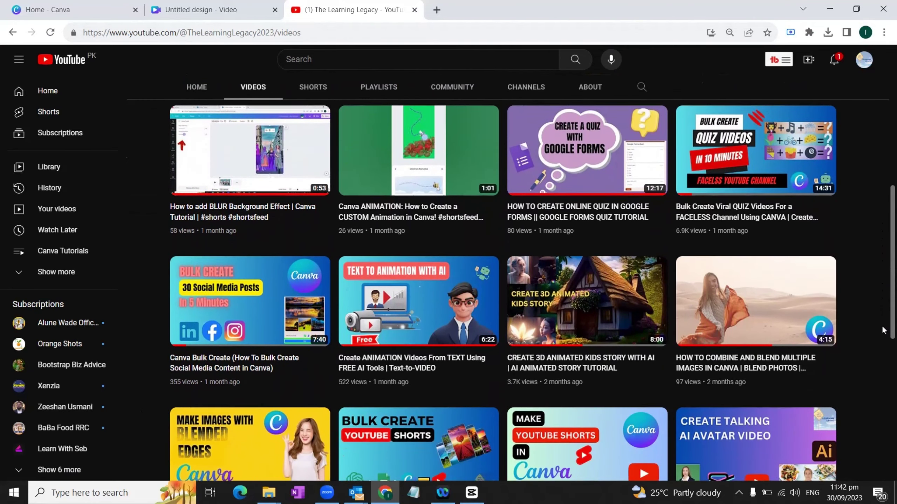
{"action": "scroll", "coordinate": [882, 326], "scroll_direction": "down", "scroll_amount": 1}
{"action": "scroll", "coordinate": [884, 345], "scroll_direction": "down", "scroll_amount": 1}
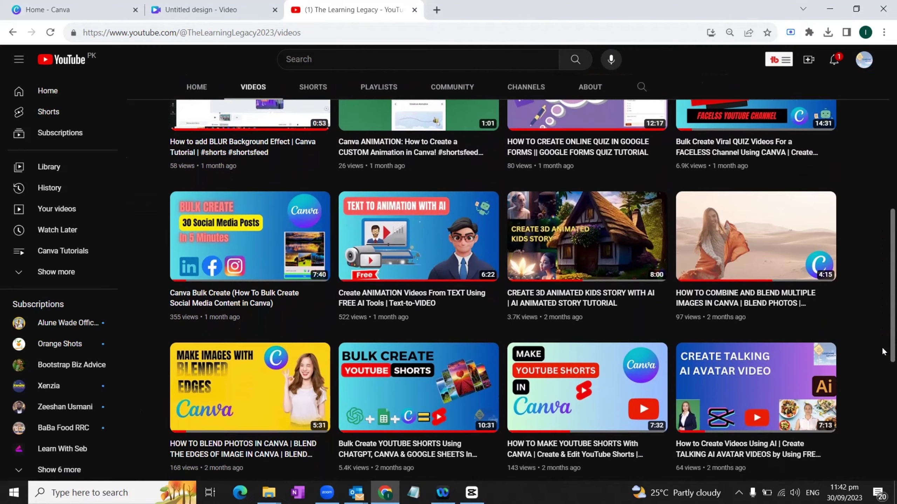
{"action": "scroll", "coordinate": [882, 350], "scroll_direction": "down", "scroll_amount": 2}
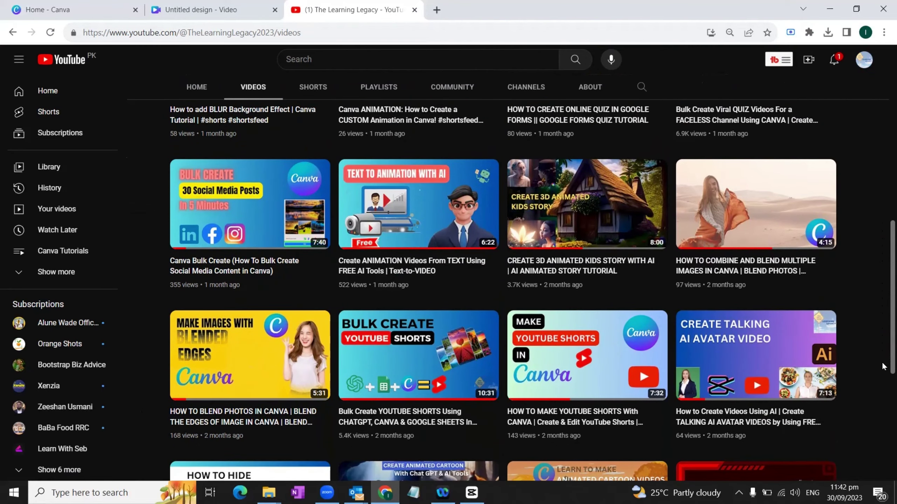
{"action": "scroll", "coordinate": [882, 369], "scroll_direction": "down", "scroll_amount": 2}
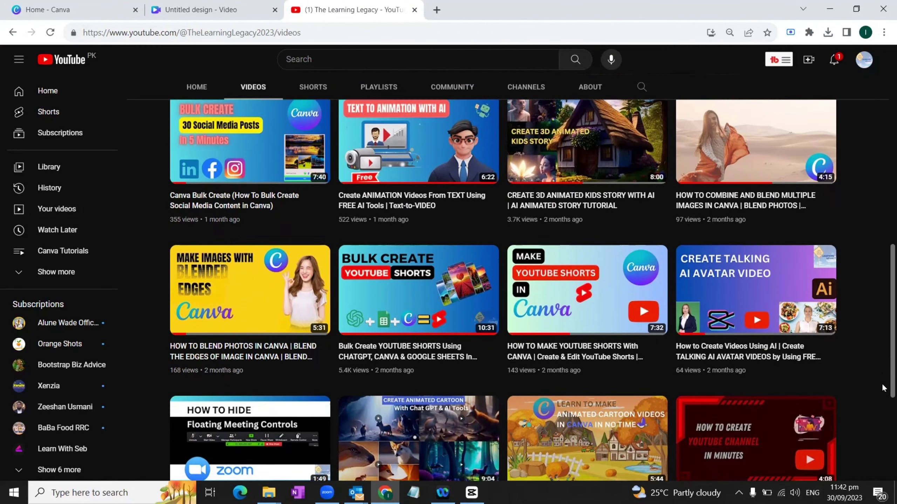
{"action": "scroll", "coordinate": [881, 389], "scroll_direction": "down", "scroll_amount": 2}
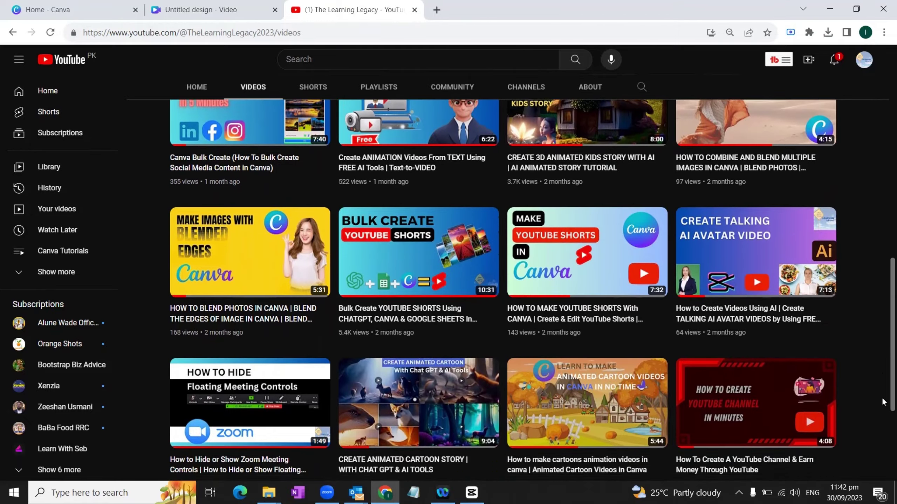